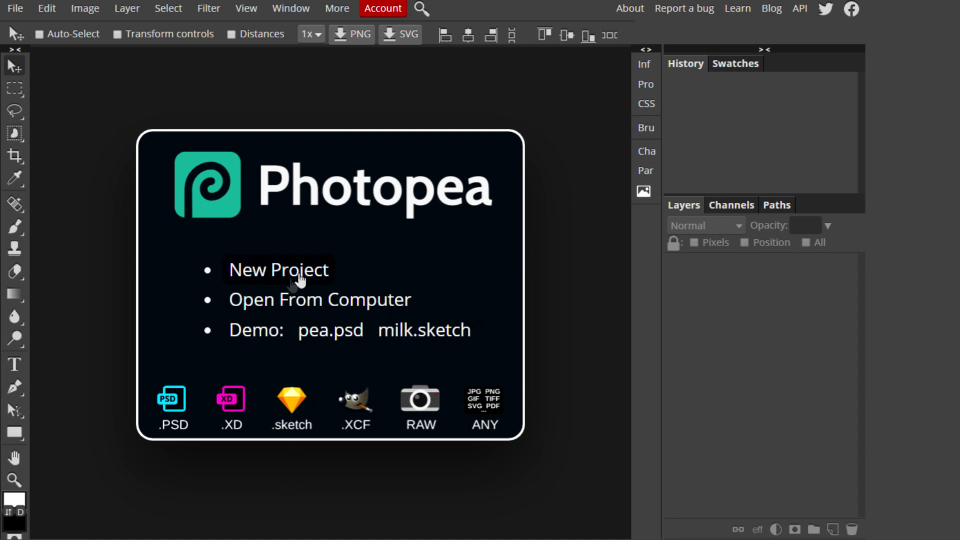
Create a transparent 2560 × 1440 document named 'YT Banner' from the Youtube Cover preset
{"action": "left_click", "coordinate": [300, 276]}
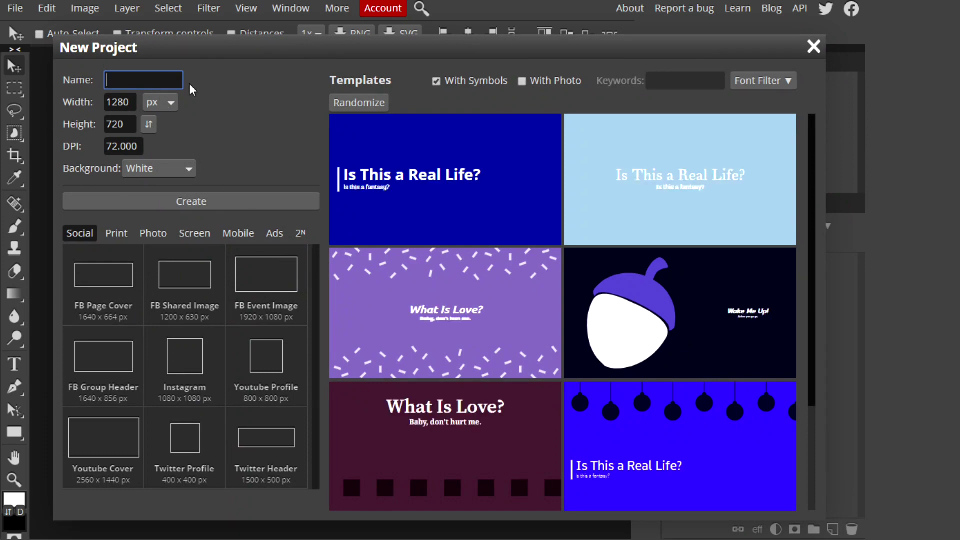
{"action": "type", "text": "YT Banner"}
{"action": "left_click", "coordinate": [227, 130]}
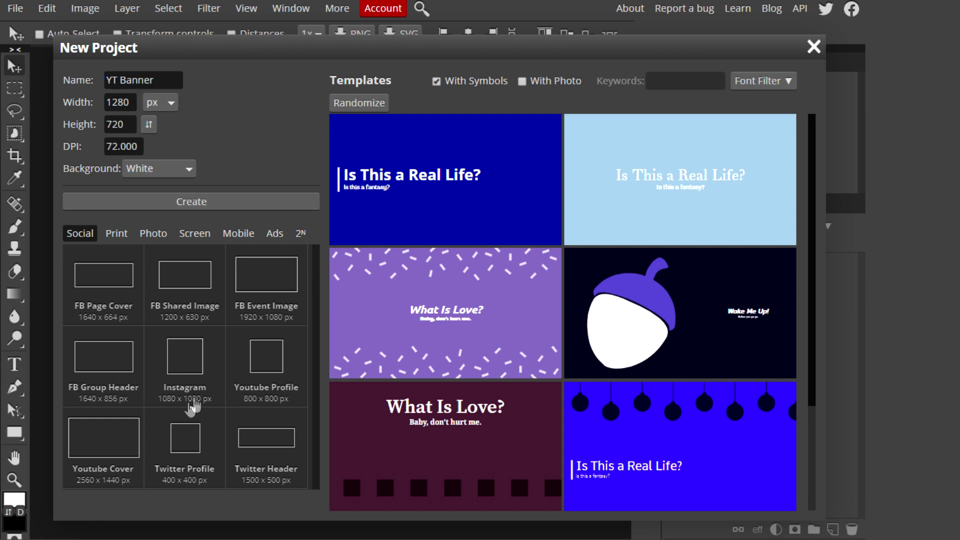
{"action": "left_click", "coordinate": [120, 447]}
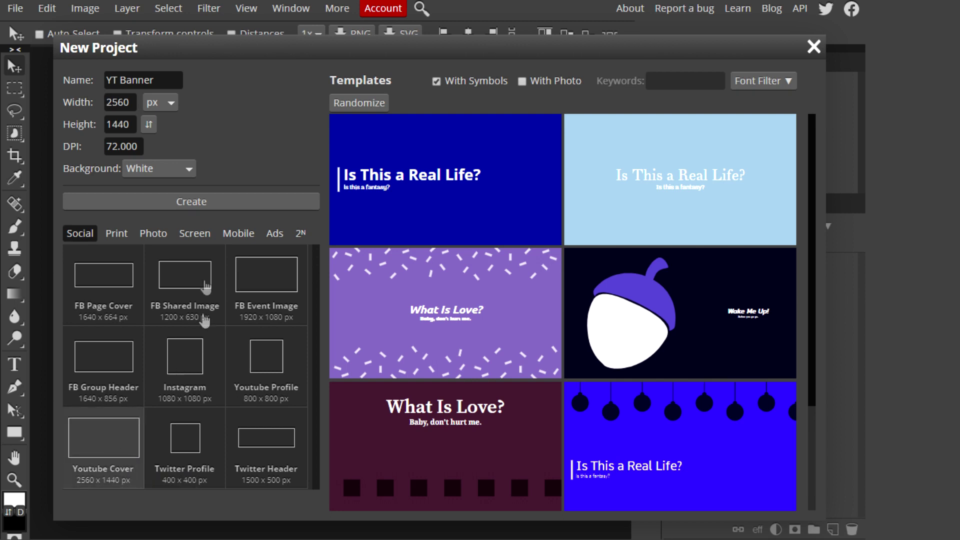
{"action": "left_click", "coordinate": [175, 169]}
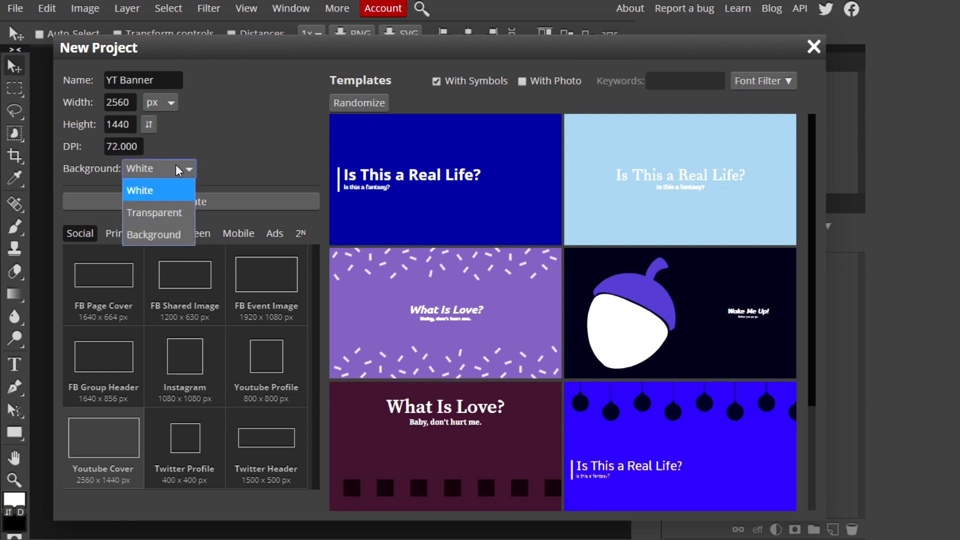
{"action": "left_click", "coordinate": [160, 212]}
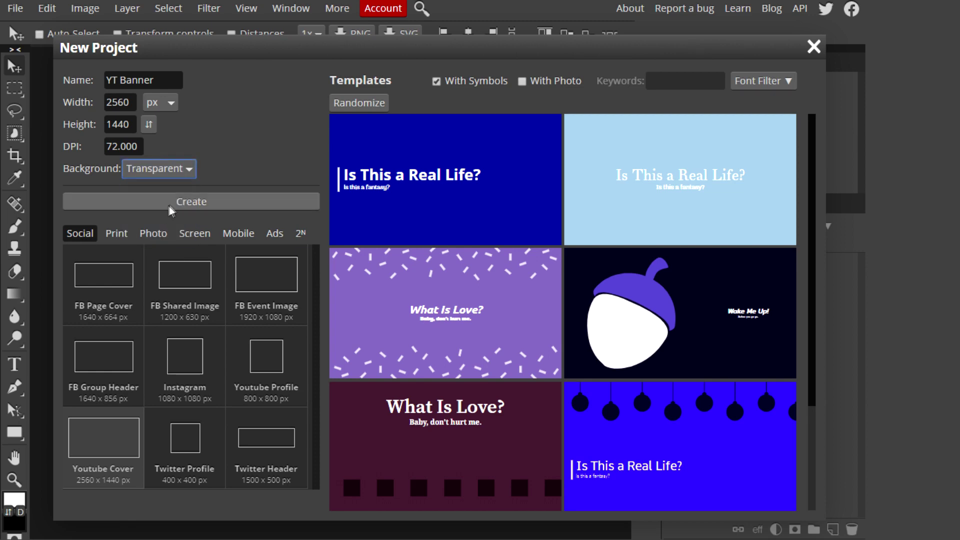
{"action": "left_click", "coordinate": [170, 201]}
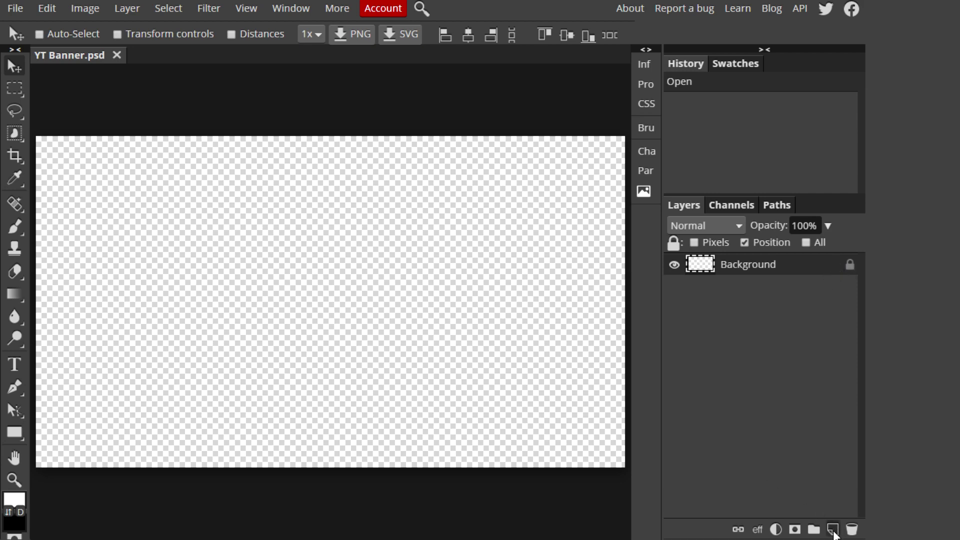
Add an empty Layer 1 above the Background layer
{"action": "left_click", "coordinate": [832, 530]}
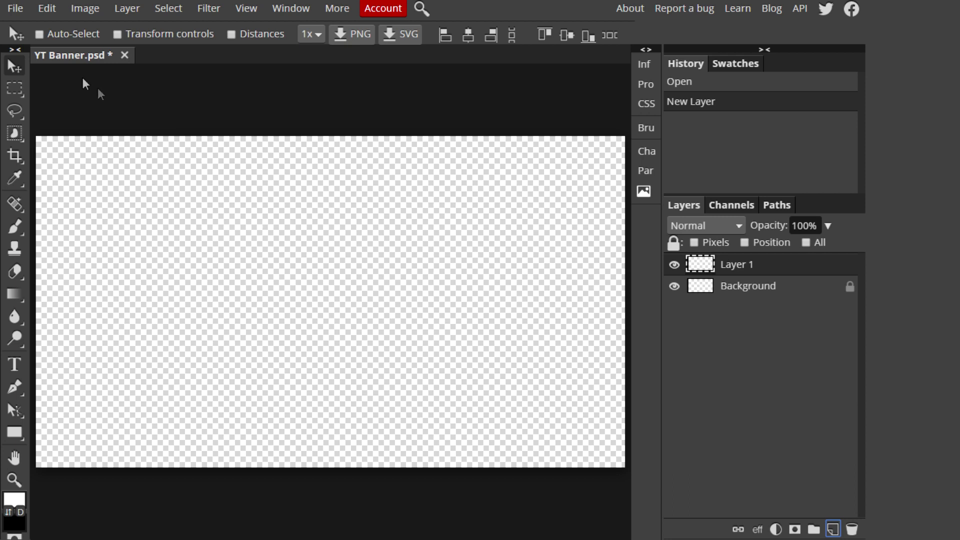
{"action": "left_click", "coordinate": [18, 11]}
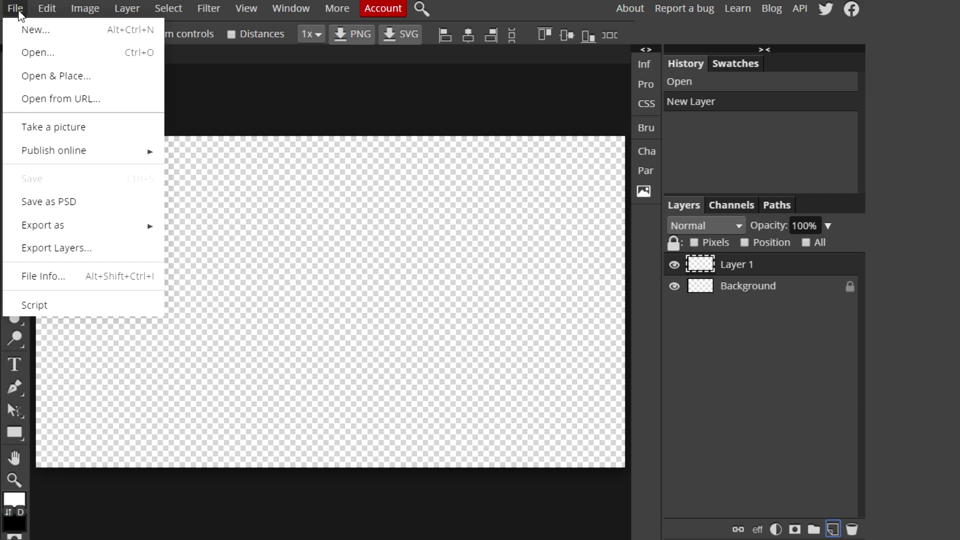
Place the YouTube banner safe-area template image at full size over the canvas
{"action": "left_click", "coordinate": [83, 78]}
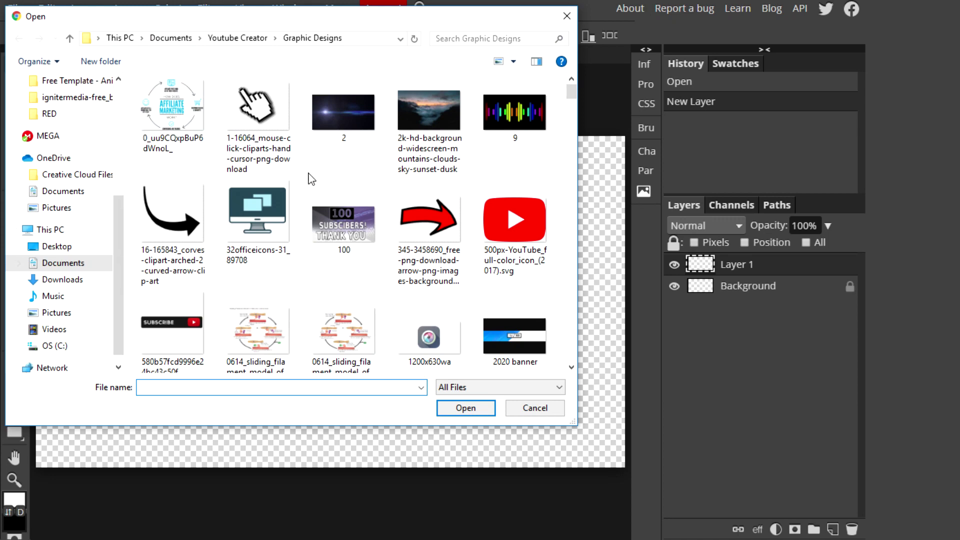
{"action": "scroll", "coordinate": [310, 178], "scroll_direction": "down", "scroll_amount": 1}
{"action": "scroll", "coordinate": [310, 177], "scroll_direction": "down", "scroll_amount": 10}
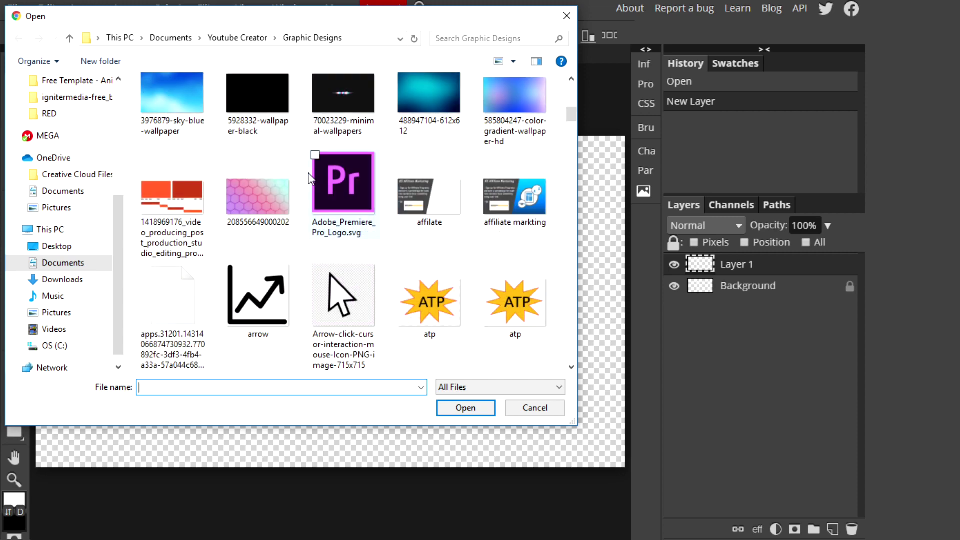
{"action": "scroll", "coordinate": [310, 177], "scroll_direction": "down", "scroll_amount": 10}
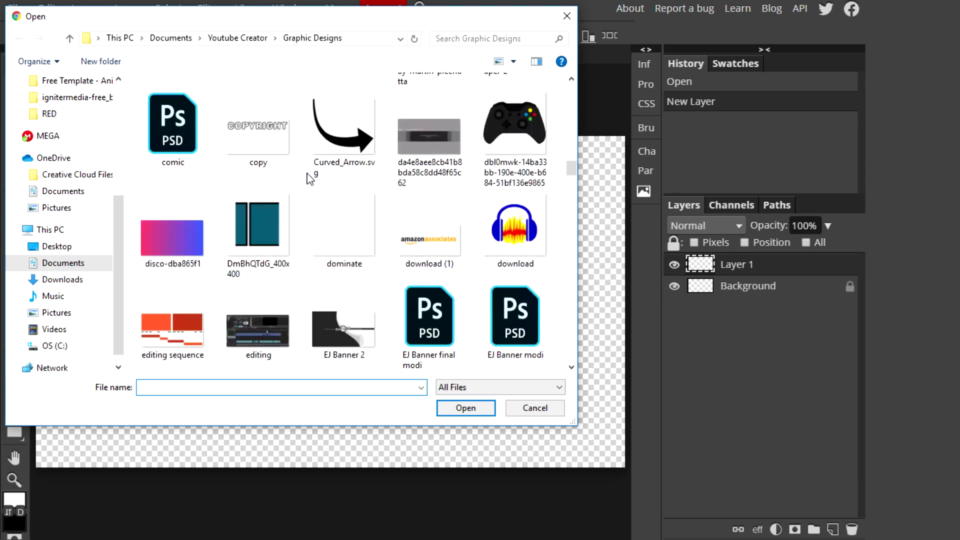
{"action": "left_click", "coordinate": [443, 165]}
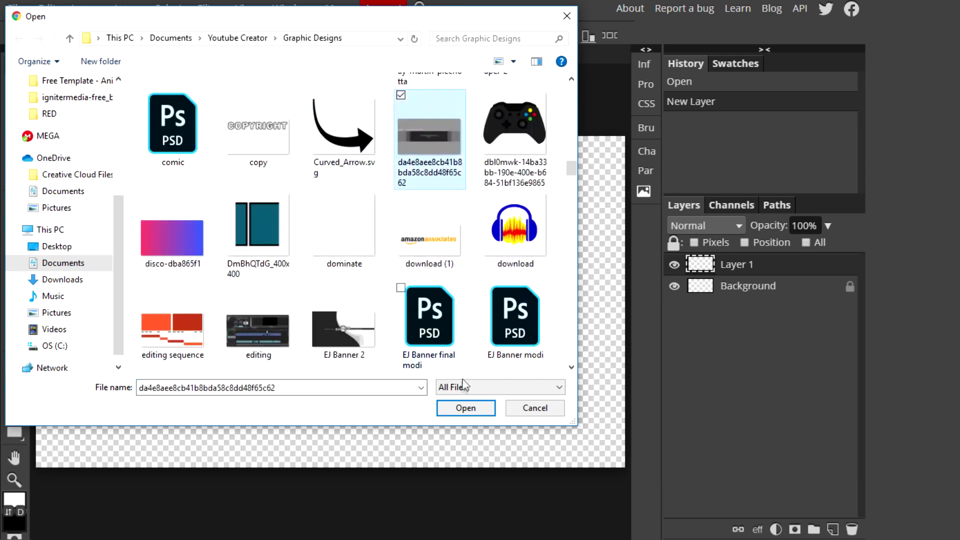
{"action": "left_click", "coordinate": [459, 408]}
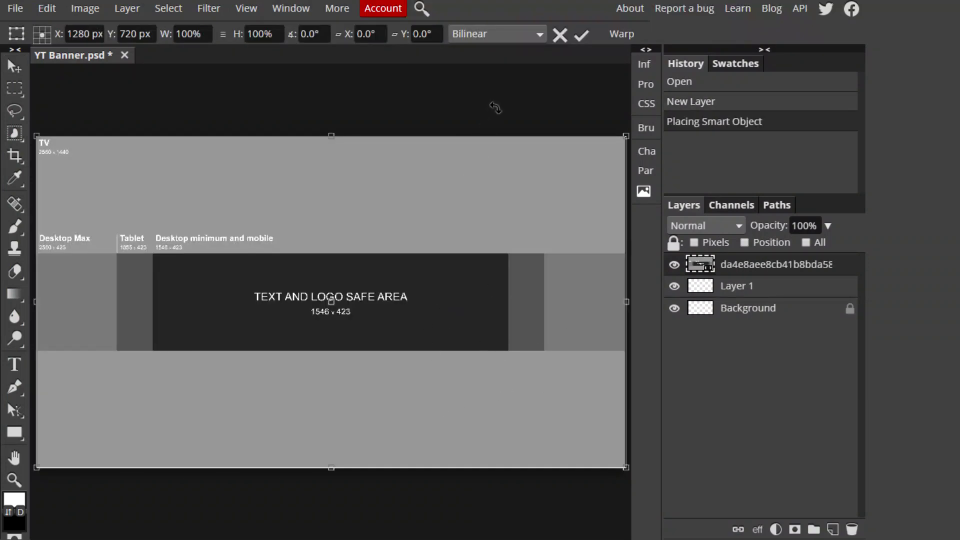
{"action": "left_click", "coordinate": [12, 72]}
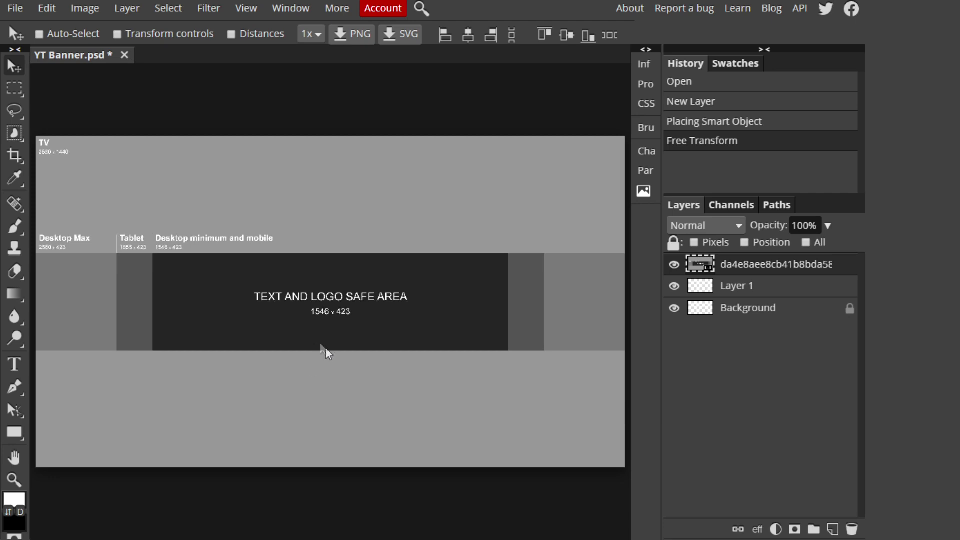
Rasterize the template layer and delete its full-width middle band, leaving it transparent
{"action": "right_click", "coordinate": [739, 266]}
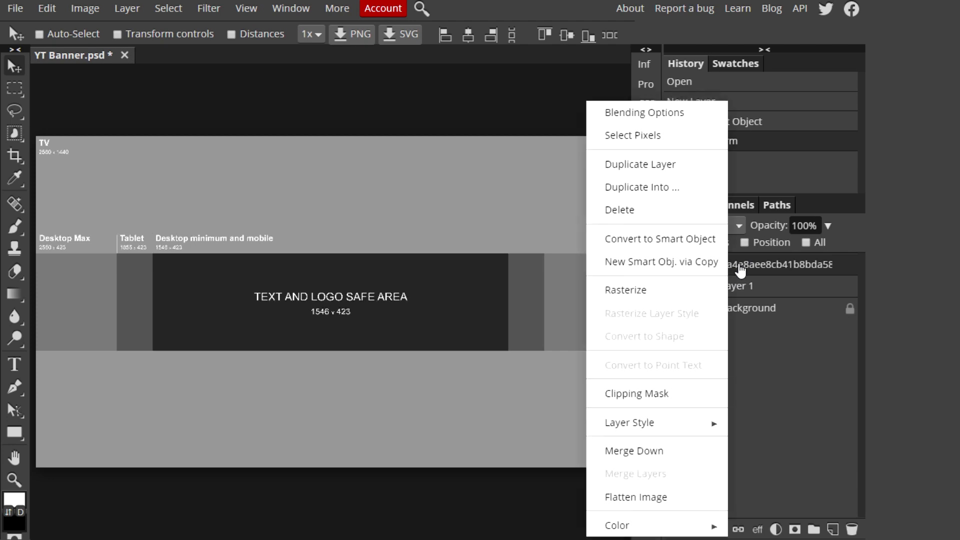
{"action": "left_click", "coordinate": [636, 289]}
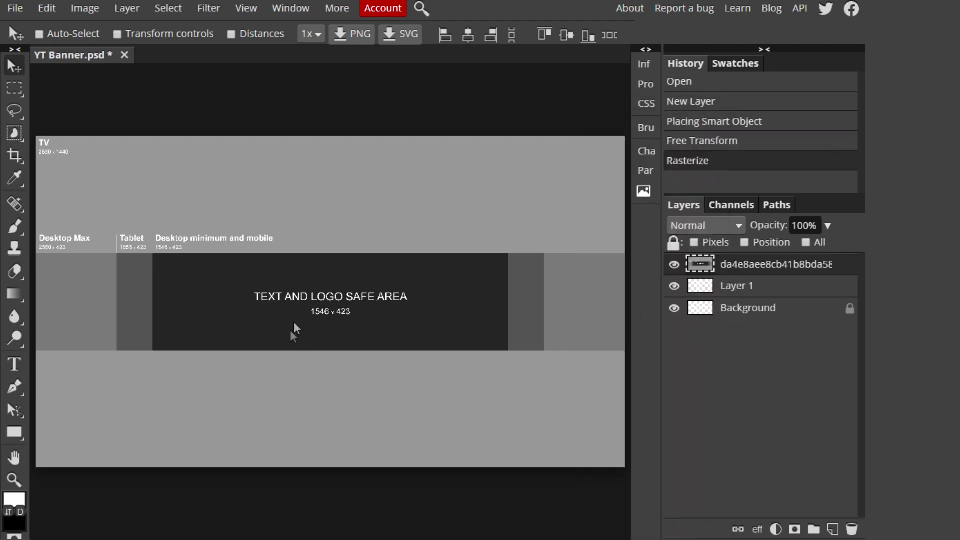
{"action": "left_click", "coordinate": [19, 88]}
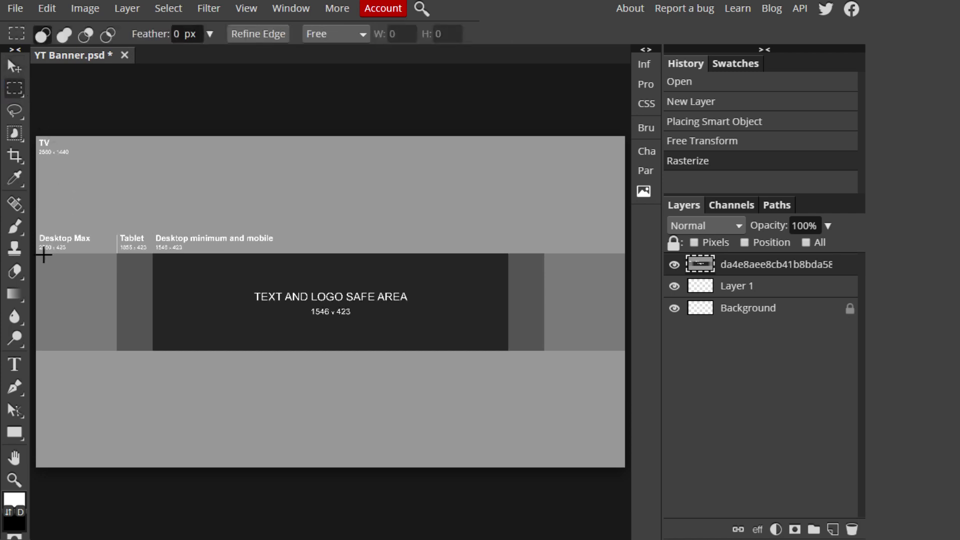
{"action": "left_click_drag", "start_coordinate": [36, 253], "coordinate": [623, 350]}
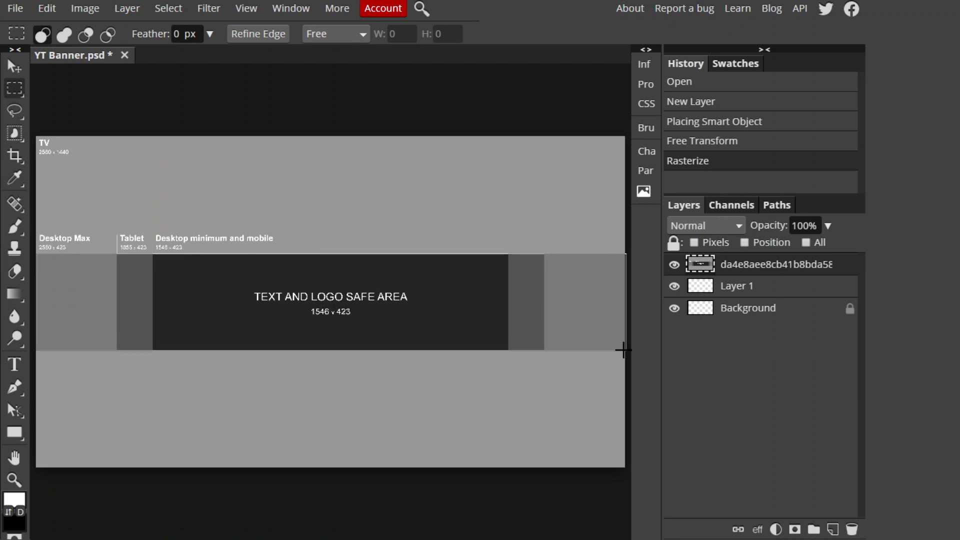
{"action": "left_click_drag", "start_coordinate": [623, 350], "coordinate": [624, 350]}
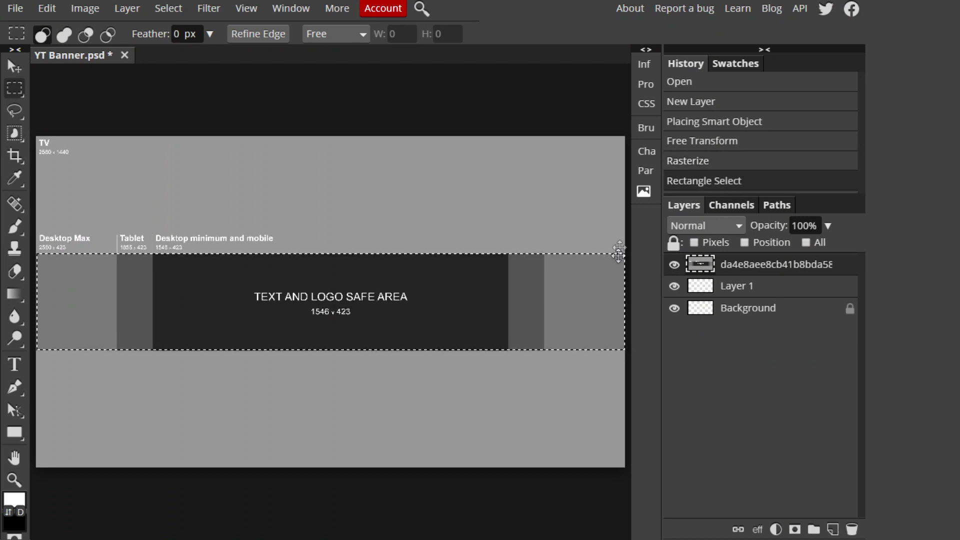
{"action": "key", "text": "Delete"}
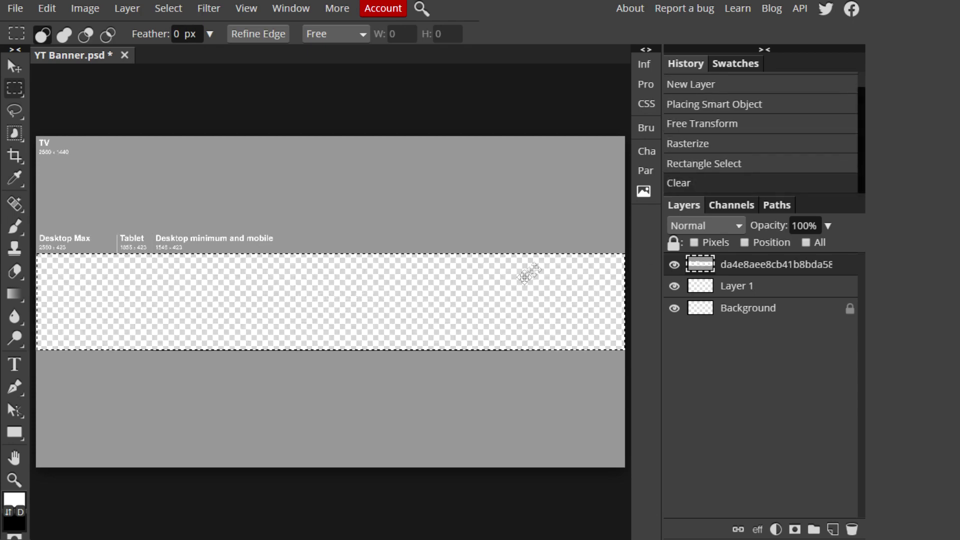
{"action": "key", "text": "ctrl+d"}
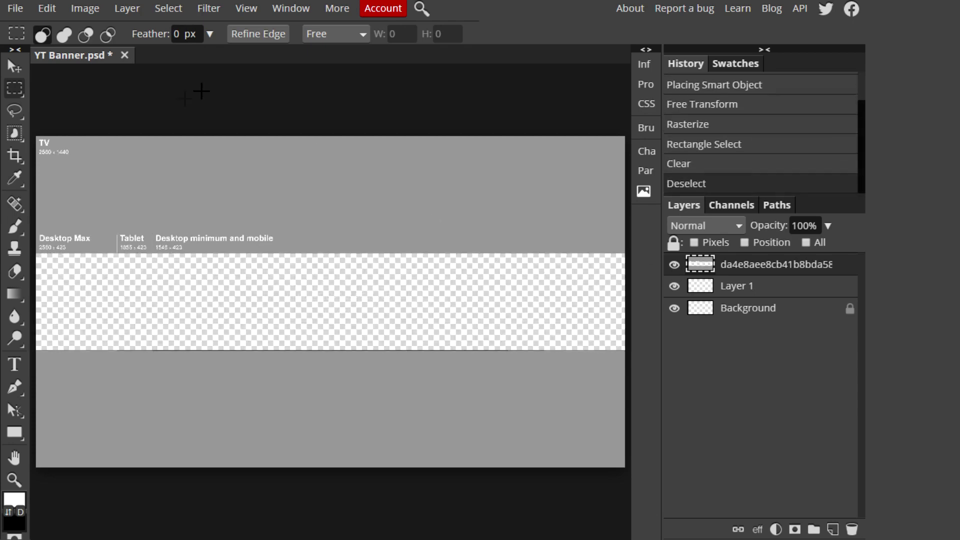
{"action": "left_click", "coordinate": [11, 67]}
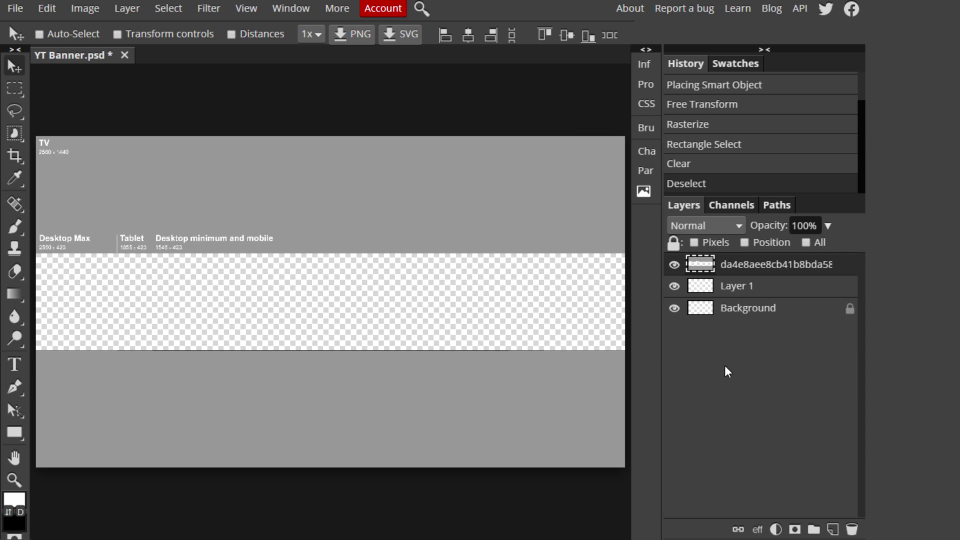
Place the cloudy mountain background photo above Layer 1
{"action": "left_click", "coordinate": [736, 290]}
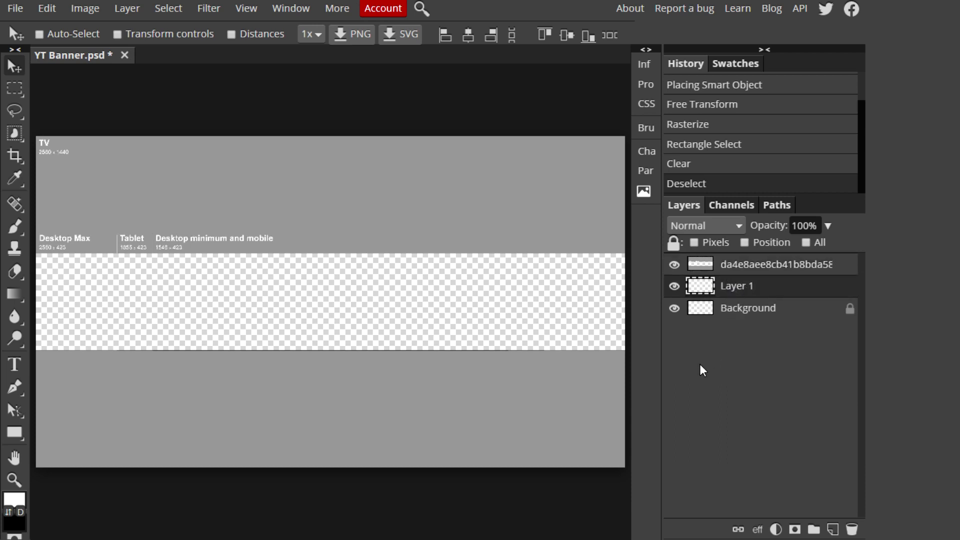
{"action": "left_click", "coordinate": [12, 9]}
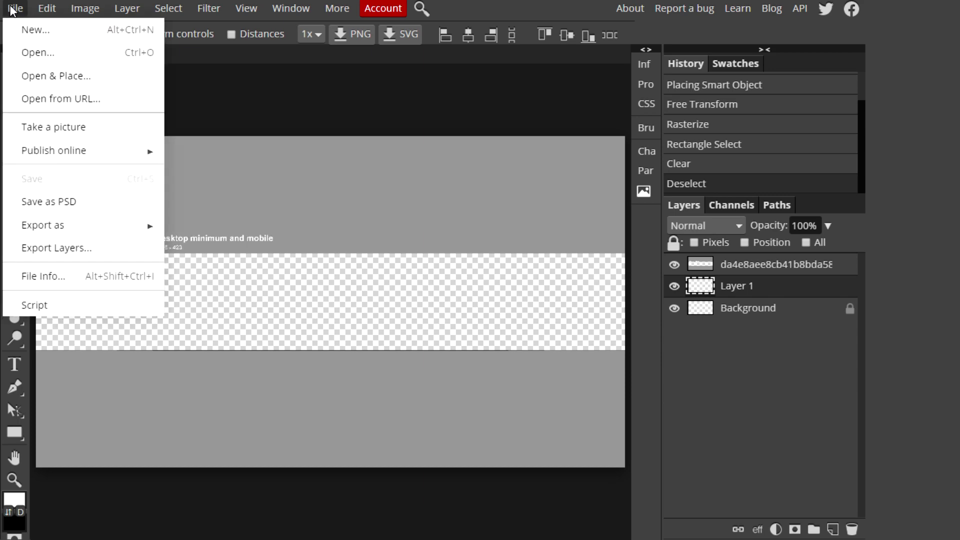
{"action": "left_click", "coordinate": [39, 74]}
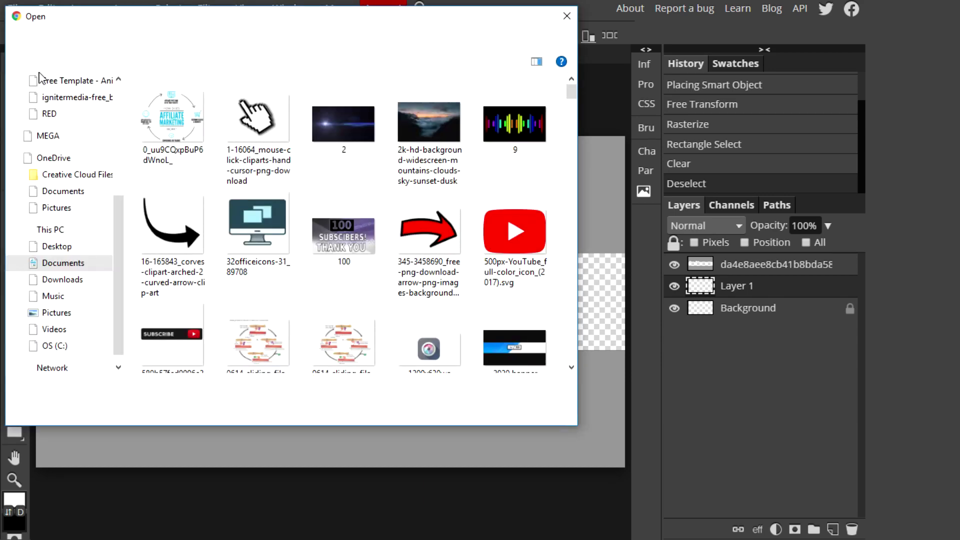
{"action": "left_click", "coordinate": [434, 134]}
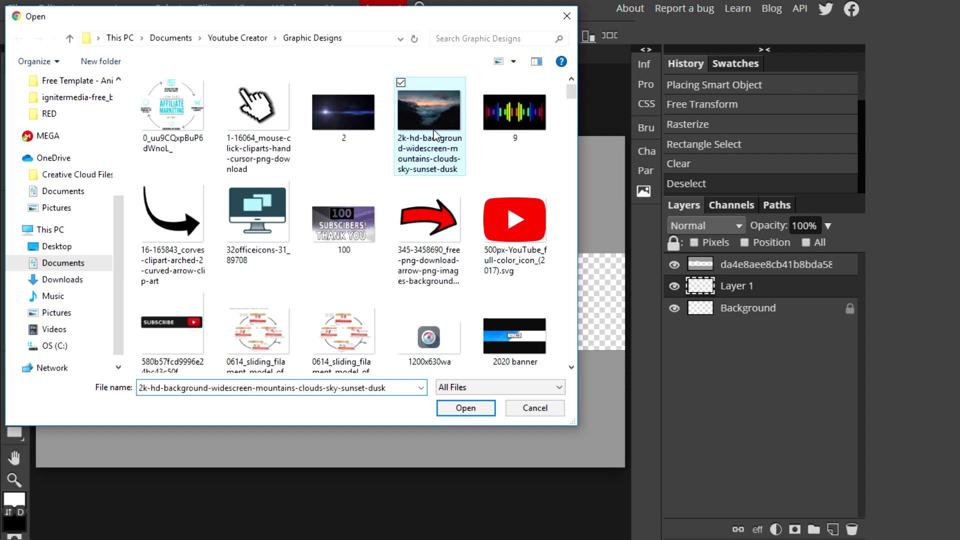
{"action": "left_click", "coordinate": [472, 410]}
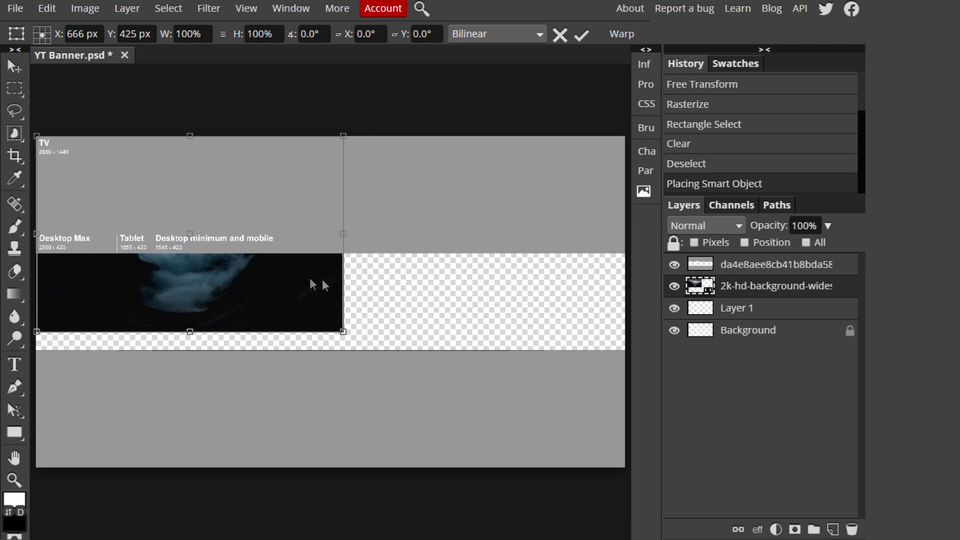
Stretch and position the mountain photo to about 192% × 124% to fill the banner band
{"action": "left_click_drag", "start_coordinate": [245, 283], "coordinate": [248, 348]}
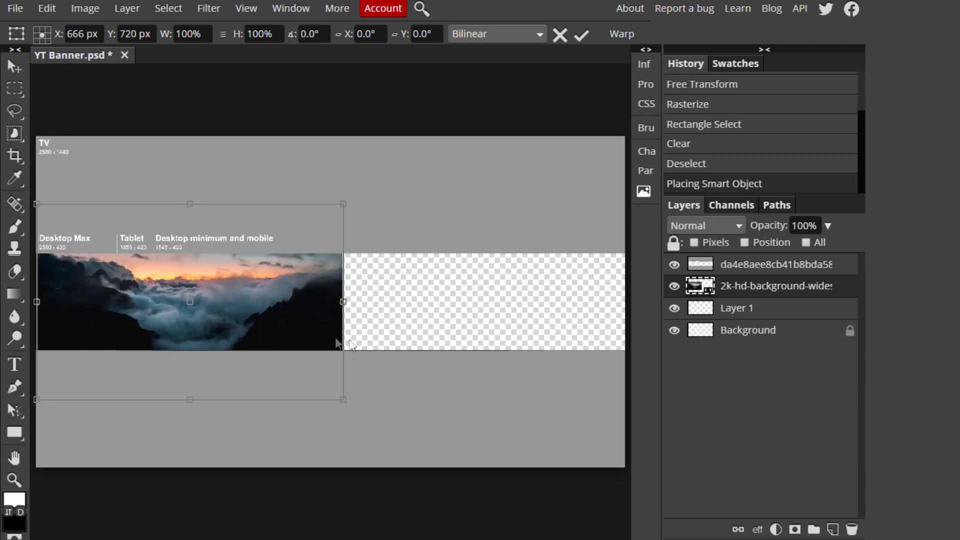
{"action": "left_click_drag", "start_coordinate": [343, 302], "coordinate": [625, 336]}
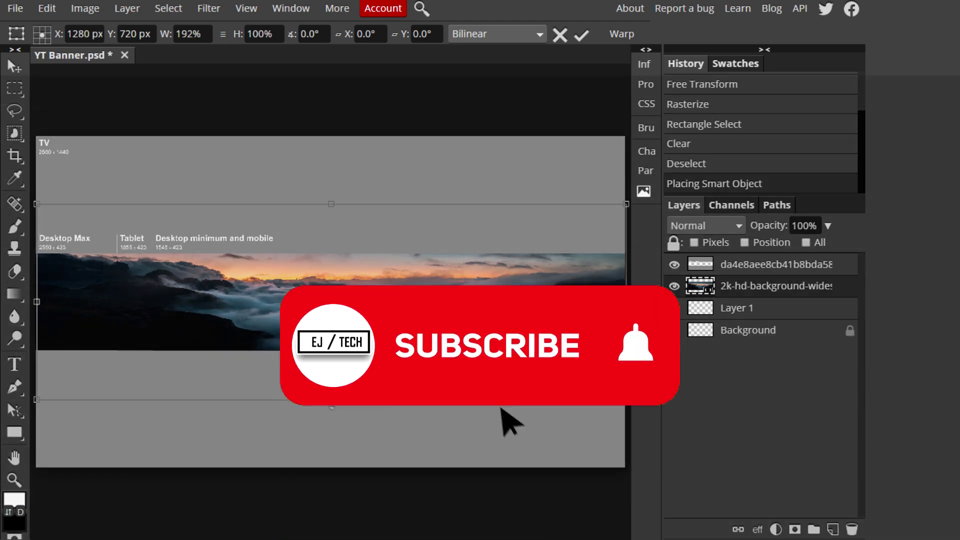
{"action": "left_click_drag", "start_coordinate": [331, 400], "coordinate": [334, 446]}
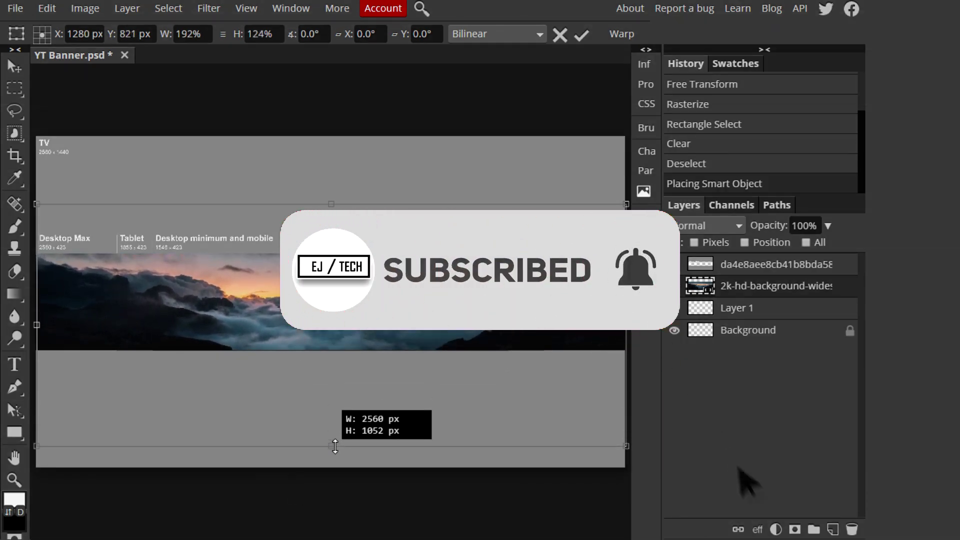
{"action": "key", "text": "shift+Up"}
{"action": "key", "text": "shift+Up"}
{"action": "key", "text": "shift+Up"}
{"action": "key", "text": "shift+Up"}
{"action": "key", "text": "shift+Up"}
{"action": "key", "text": "shift+Up"}
{"action": "key", "text": "shift+Up"}
{"action": "key", "text": "shift+Up"}
{"action": "key", "text": "shift+Up"}
{"action": "key", "text": "shift+Up"}
{"action": "key", "text": "shift+Down"}
{"action": "key", "text": "shift+Down"}
{"action": "key", "text": "shift+Down"}
{"action": "key", "text": "shift+Down"}
{"action": "key", "text": "shift+Down"}
{"action": "key", "text": "Up"}
{"action": "key", "text": "Up"}
{"action": "key", "text": "Up"}
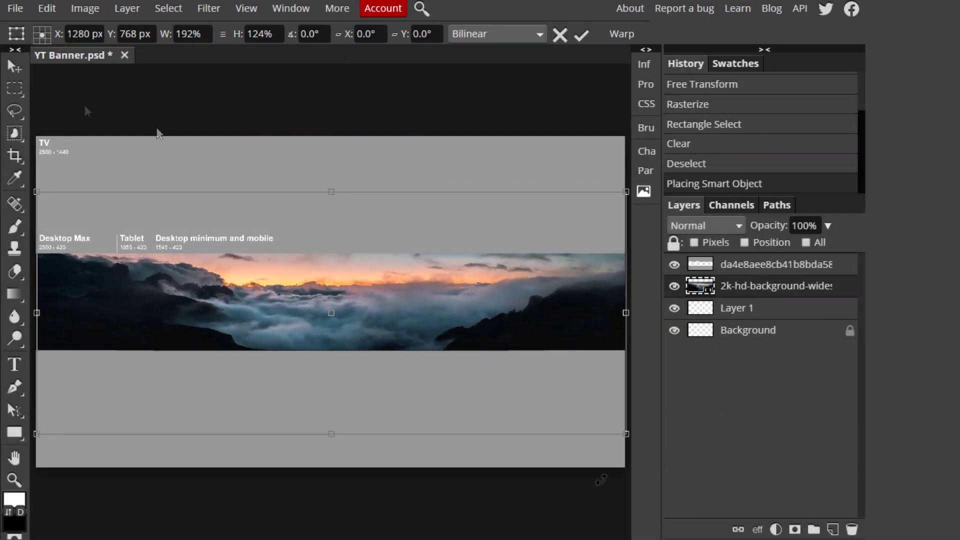
{"action": "left_click", "coordinate": [16, 68]}
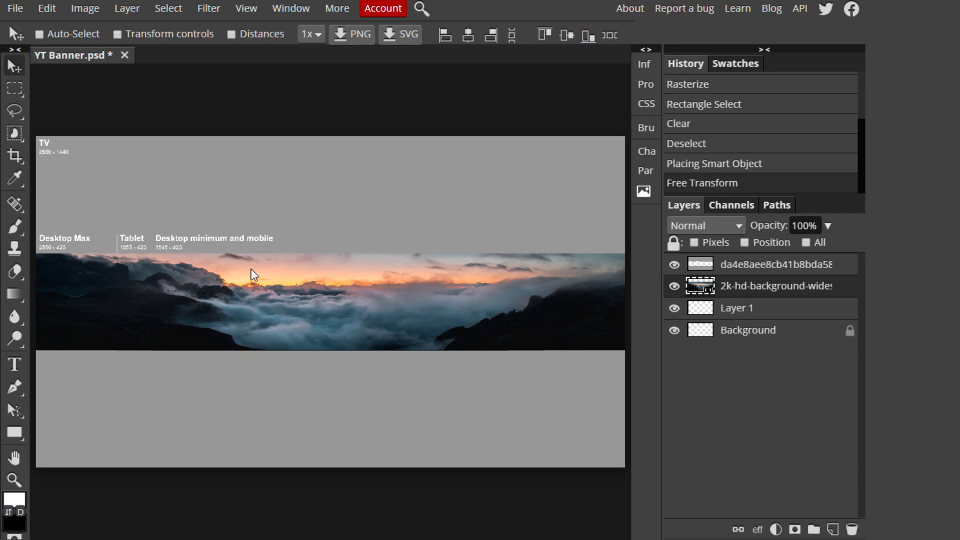
Rasterize the cloudy mountain photo layer
{"action": "left_click", "coordinate": [118, 34]}
{"action": "left_click", "coordinate": [117, 34]}
{"action": "right_click", "coordinate": [723, 288]}
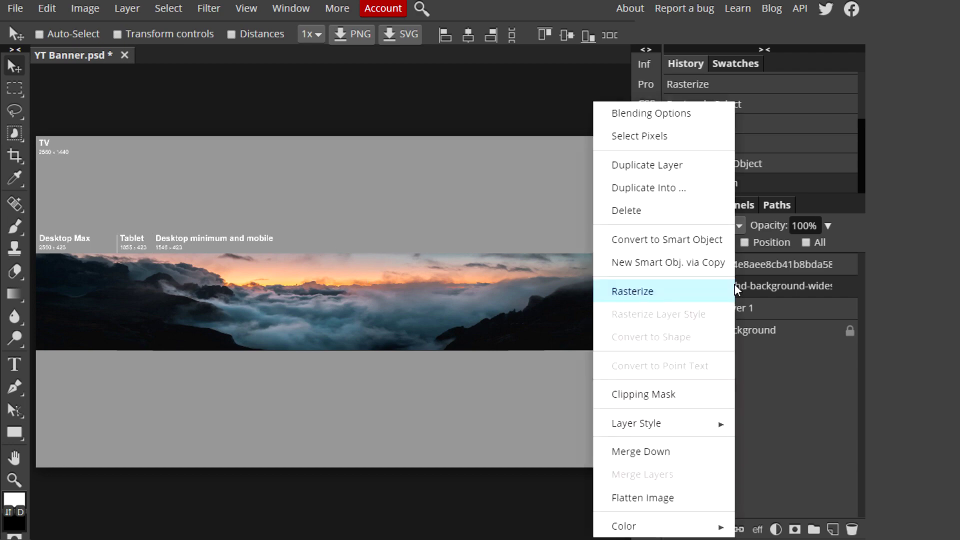
{"action": "left_click", "coordinate": [651, 298]}
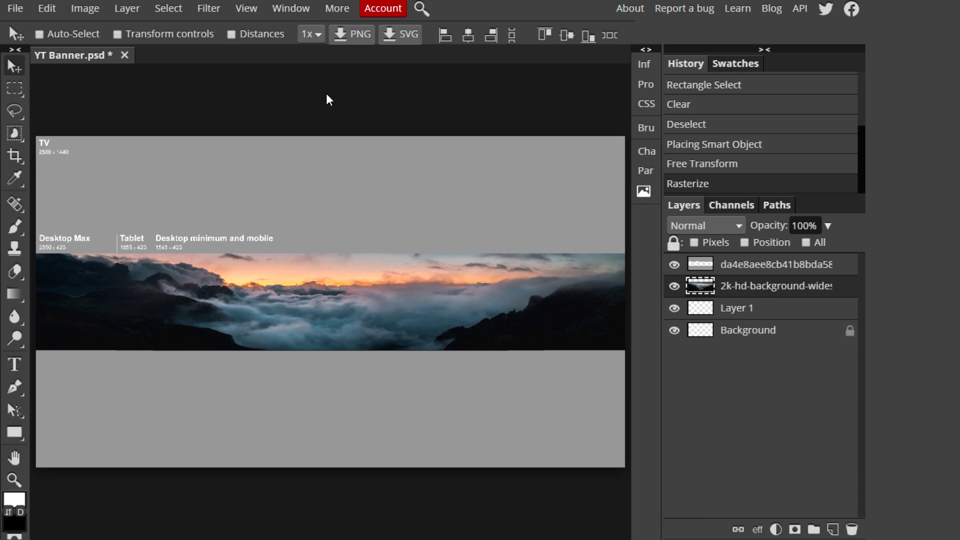
Apply a 21 px Gaussian Blur to the mountain photo
{"action": "left_click", "coordinate": [213, 10]}
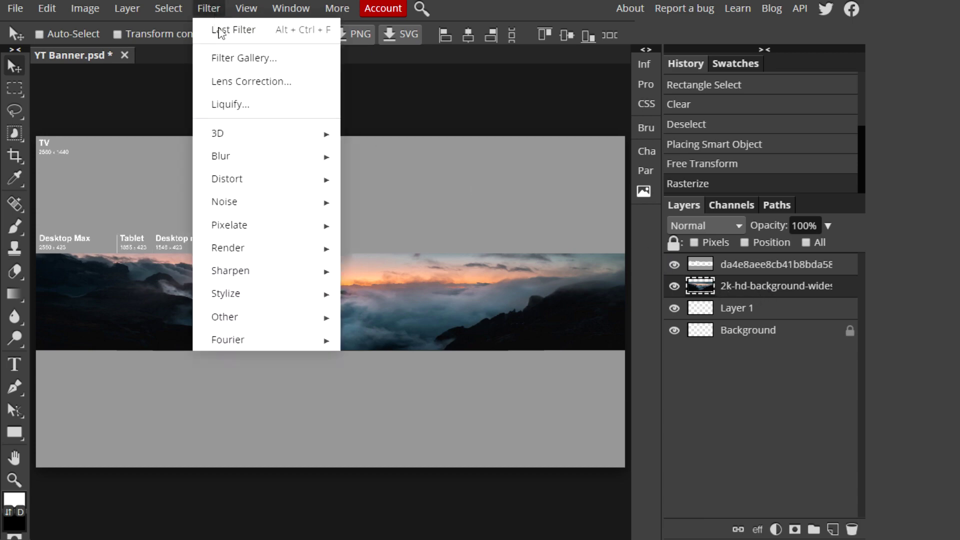
{"action": "mouse_move", "coordinate": [248, 156]}
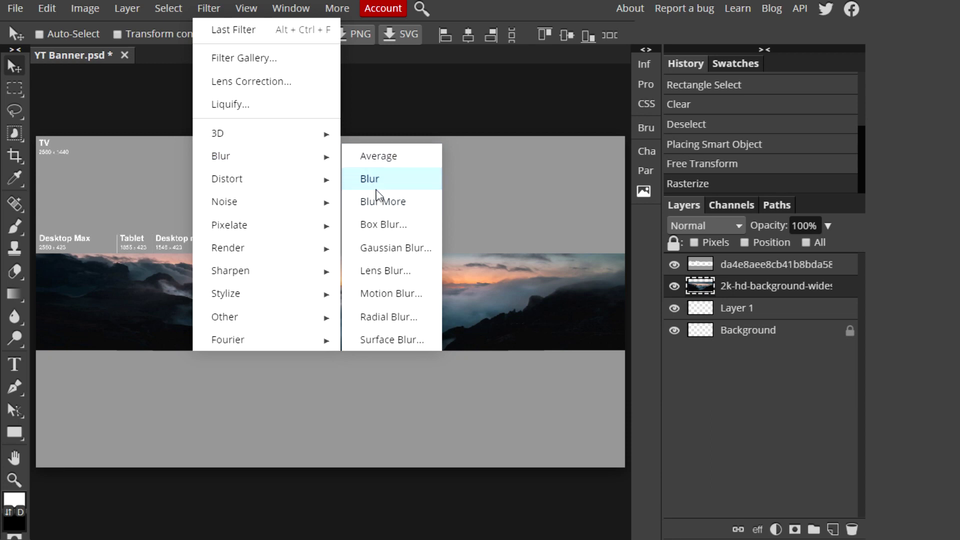
{"action": "left_click", "coordinate": [381, 248]}
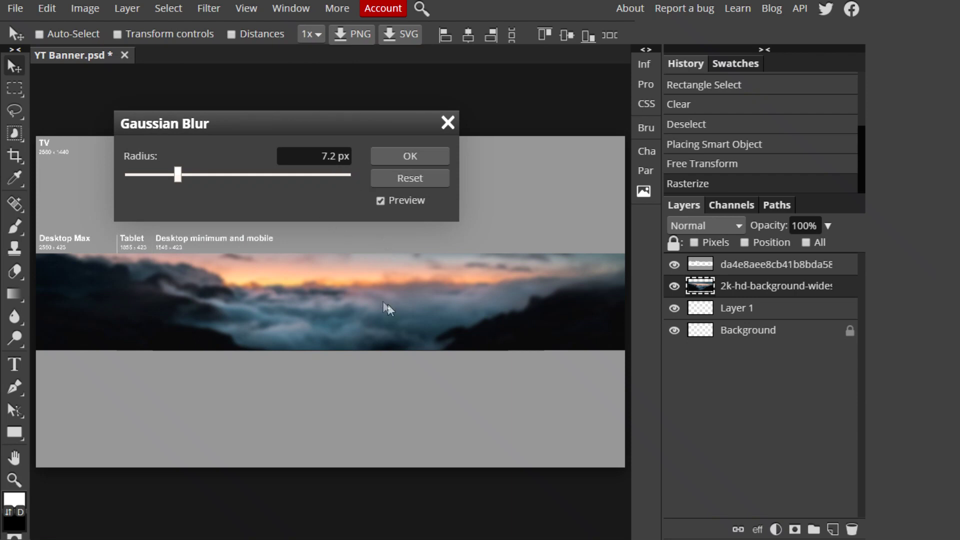
{"action": "left_click", "coordinate": [380, 201]}
{"action": "left_click", "coordinate": [381, 201]}
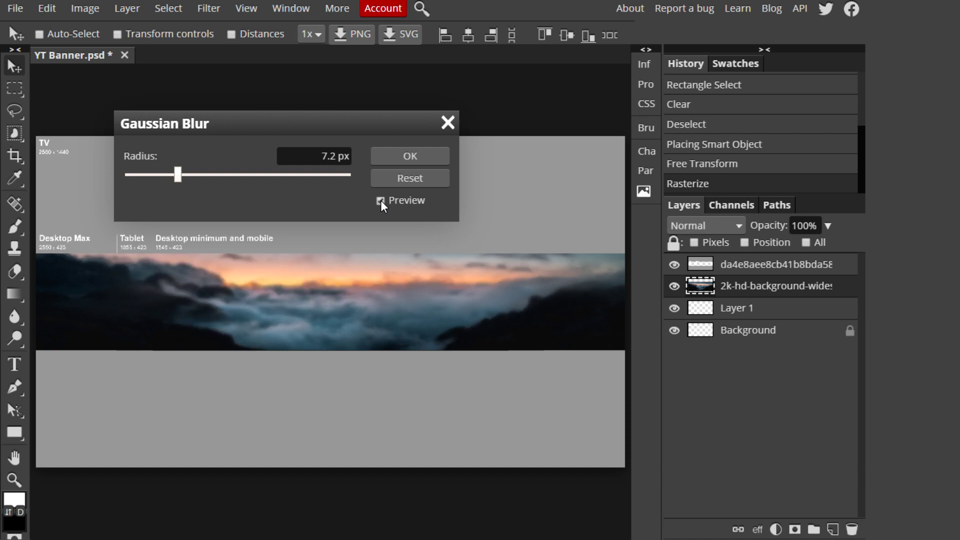
{"action": "left_click", "coordinate": [202, 175]}
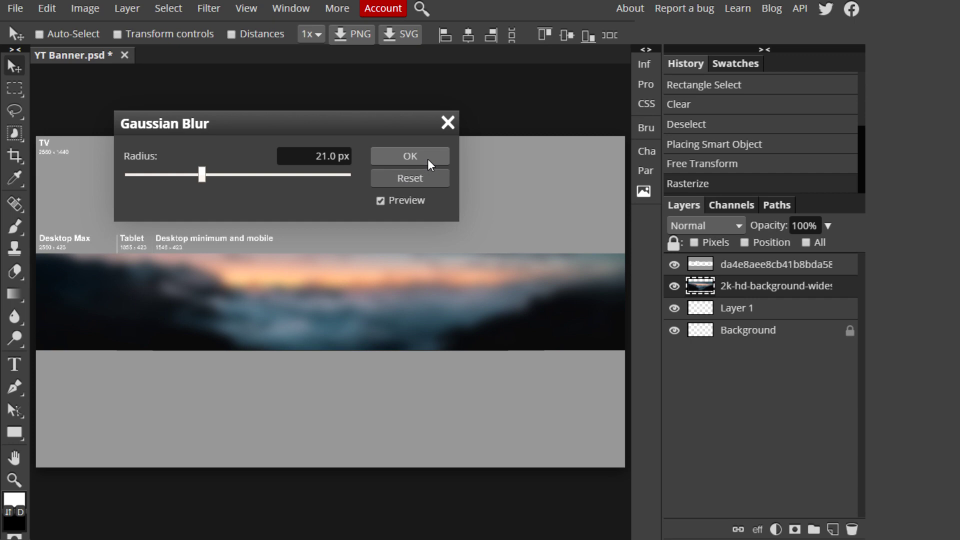
{"action": "left_click", "coordinate": [411, 157]}
{"action": "left_click", "coordinate": [744, 311]}
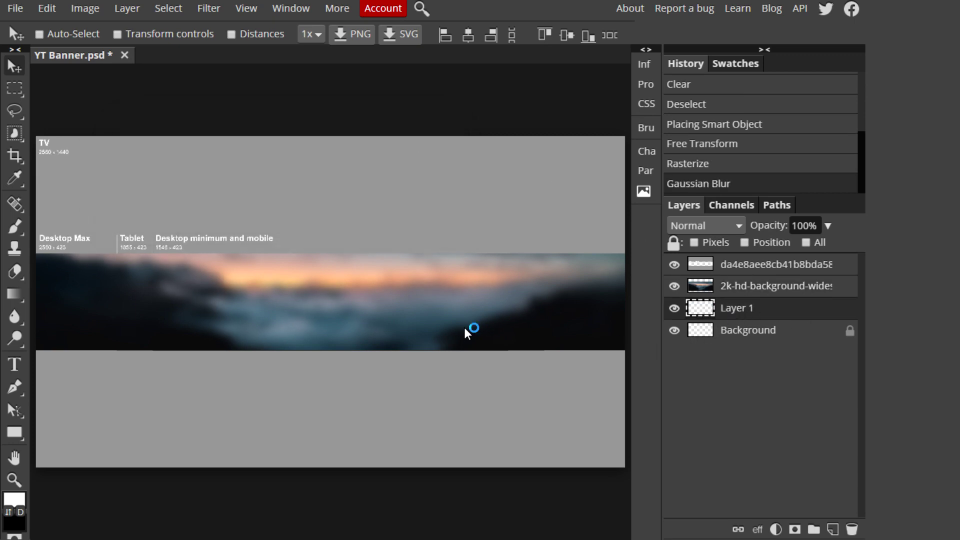
Place mountains_clouds_dusk and move its layer above the blurred cloud photo
{"action": "left_click", "coordinate": [15, 8]}
{"action": "left_click", "coordinate": [54, 77]}
{"action": "left_click", "coordinate": [172, 239]}
{"action": "left_click", "coordinate": [463, 408]}
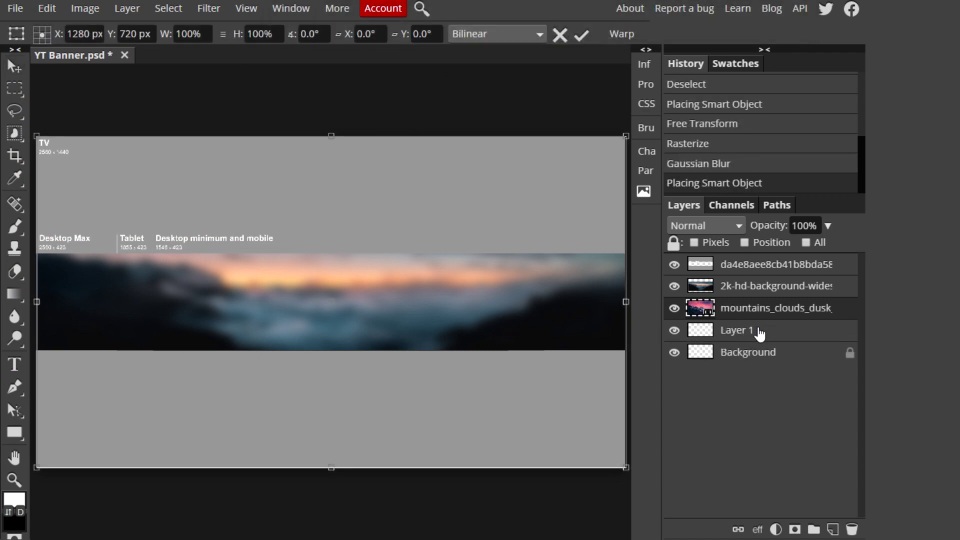
{"action": "mouse_move", "coordinate": [752, 283]}
{"action": "left_mouse_down"}
{"action": "mouse_move", "coordinate": [752, 269]}
{"action": "mouse_move", "coordinate": [750, 315]}
{"action": "mouse_move", "coordinate": [761, 279]}
{"action": "left_mouse_up"}
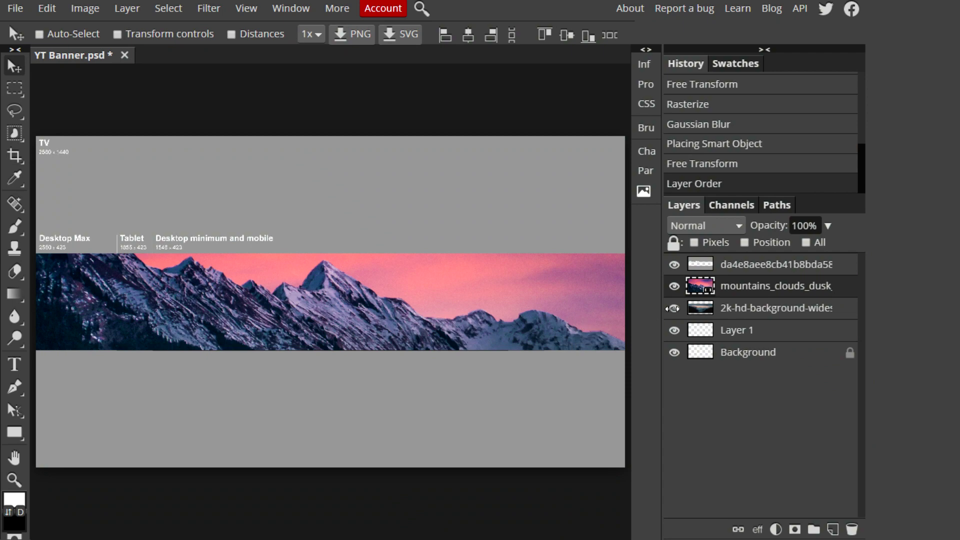
{"action": "right_click", "coordinate": [722, 296]}
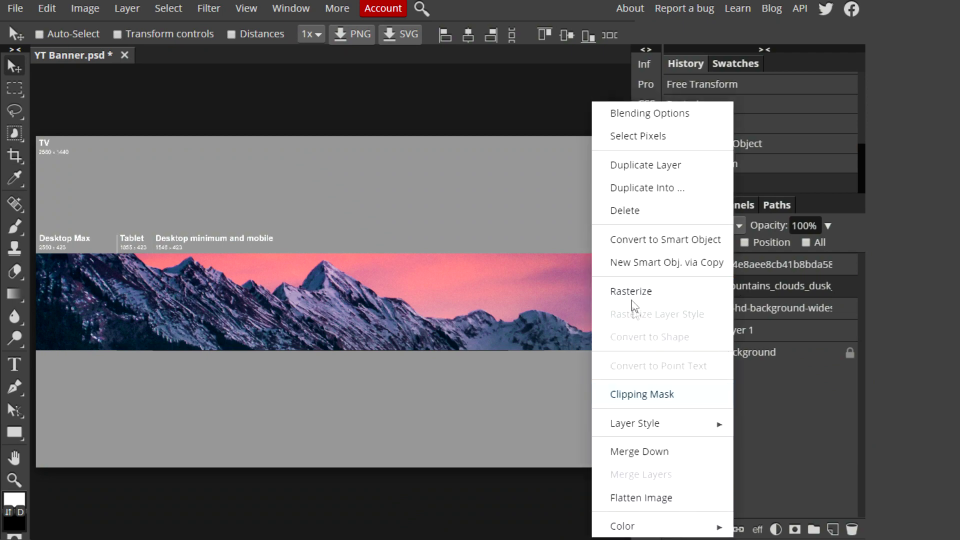
Rasterize the mountains_clouds_dusk layer and blur it with a 19.3 px Gaussian Blur
{"action": "left_click", "coordinate": [632, 293]}
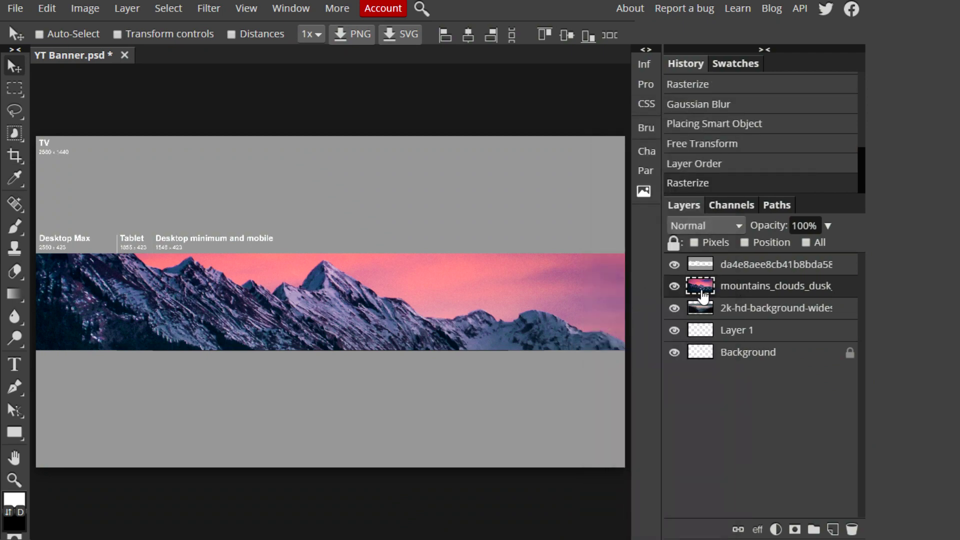
{"action": "left_click", "coordinate": [212, 10]}
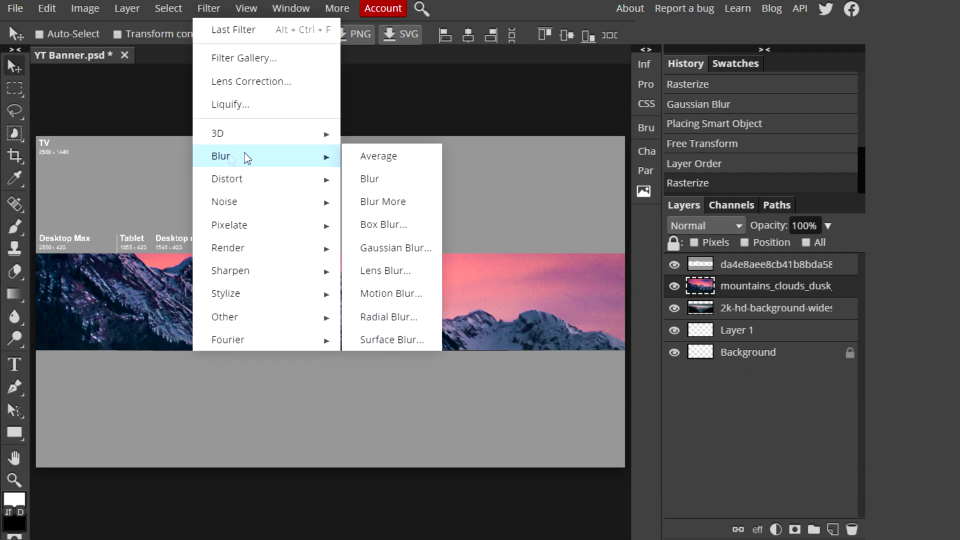
{"action": "left_click", "coordinate": [395, 248]}
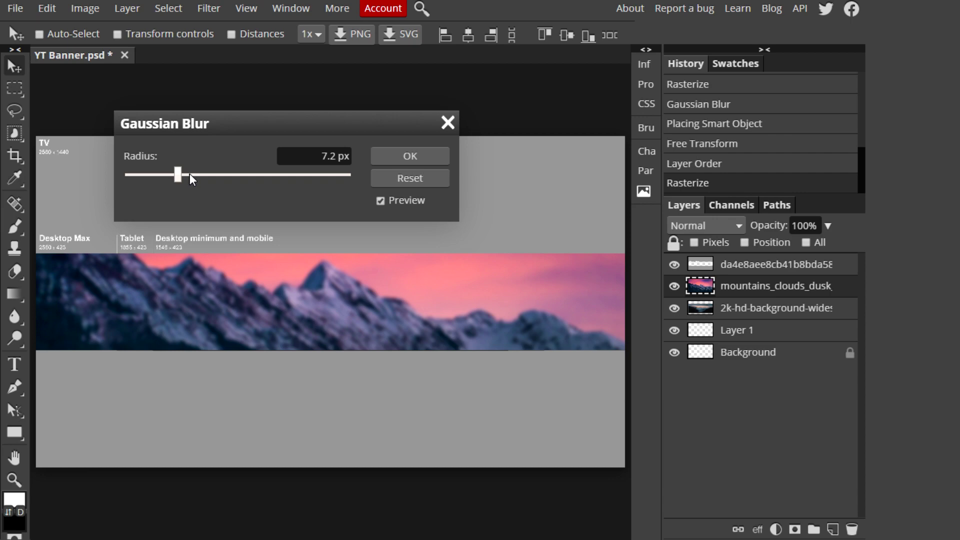
{"action": "left_click", "coordinate": [190, 174]}
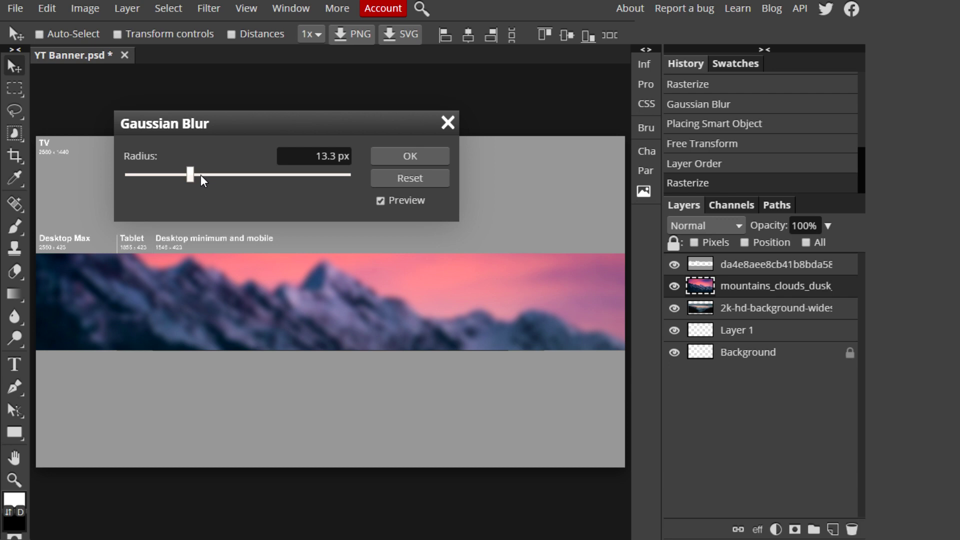
{"action": "left_click", "coordinate": [200, 175]}
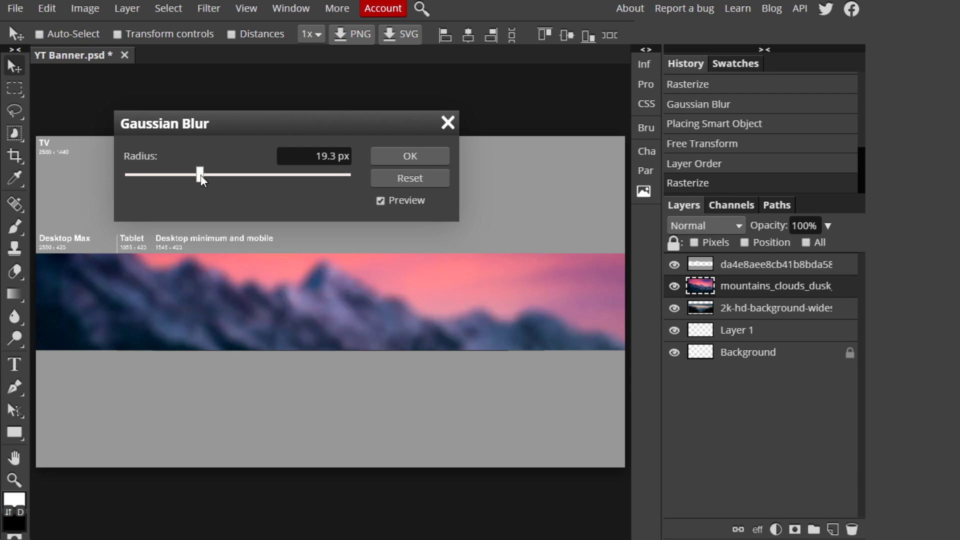
{"action": "left_click", "coordinate": [398, 161]}
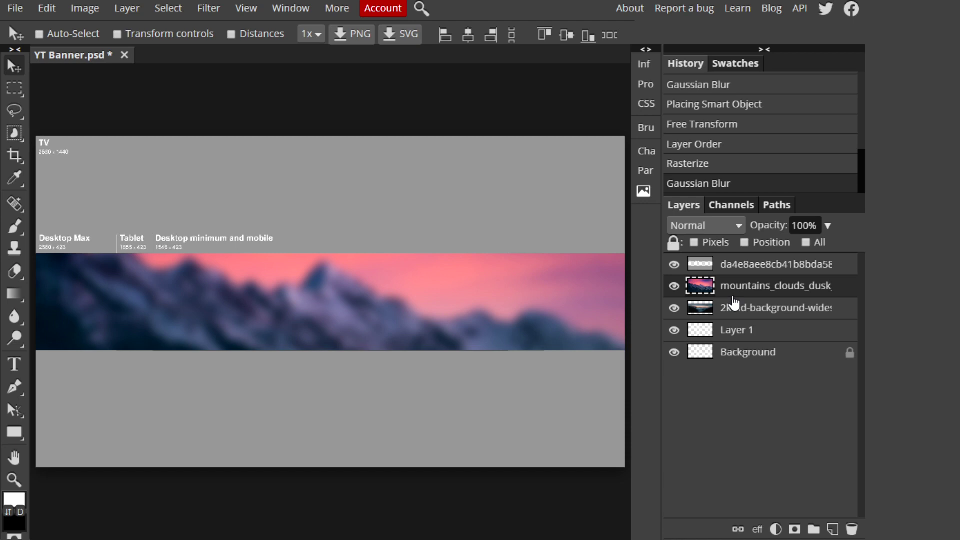
{"action": "left_click", "coordinate": [722, 231]}
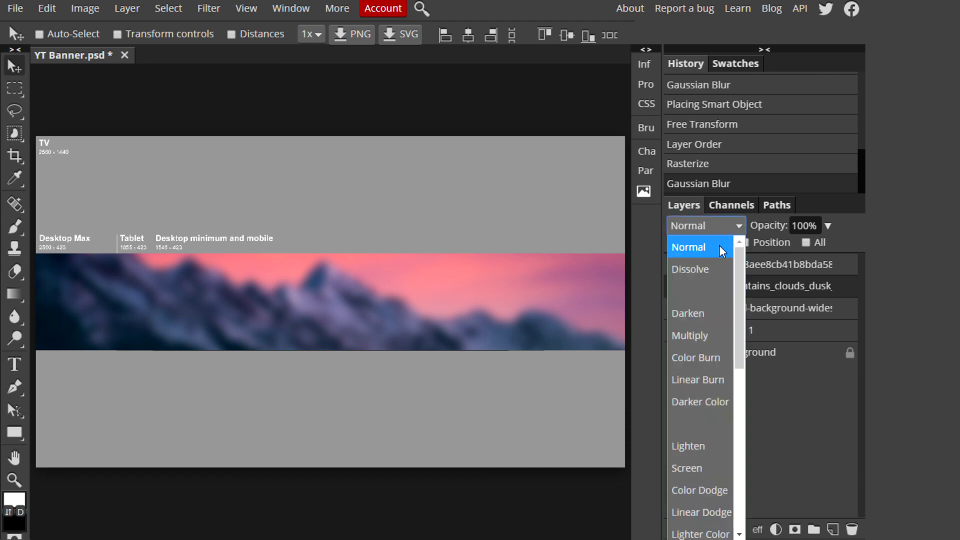
Set the mountains_clouds_dusk layer to Overlay blend mode at about 67% opacity
{"action": "scroll", "coordinate": [692, 439], "scroll_direction": "down", "scroll_amount": 5}
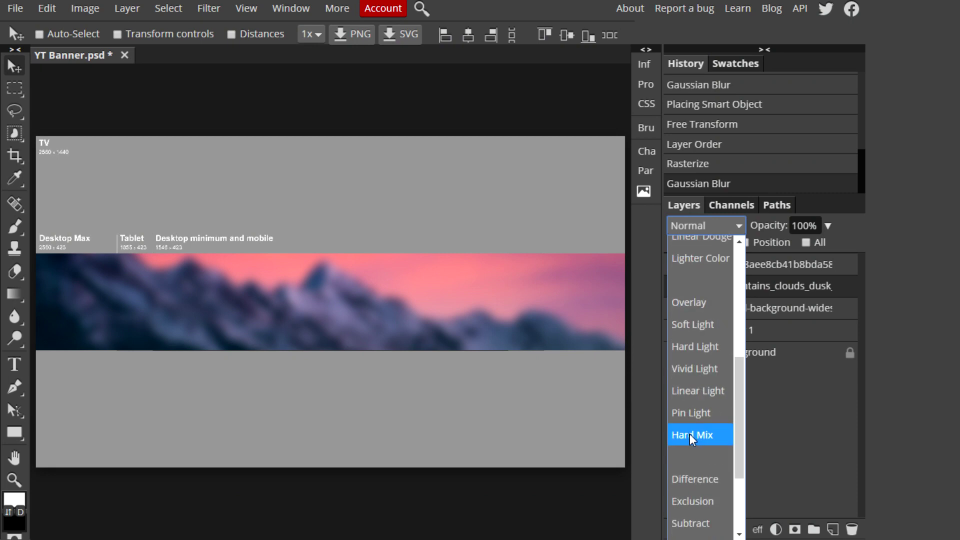
{"action": "left_click", "coordinate": [693, 303]}
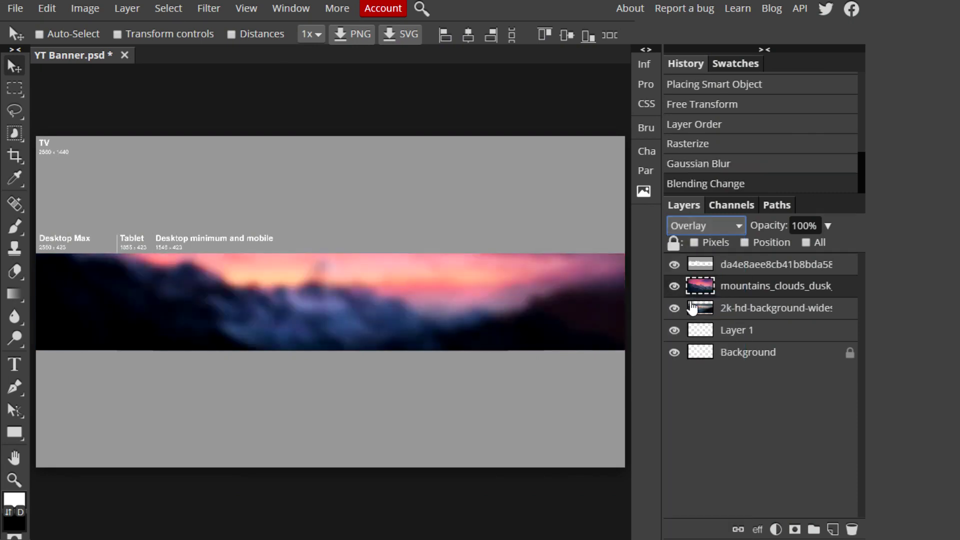
{"action": "left_click", "coordinate": [830, 228]}
{"action": "left_click", "coordinate": [813, 247]}
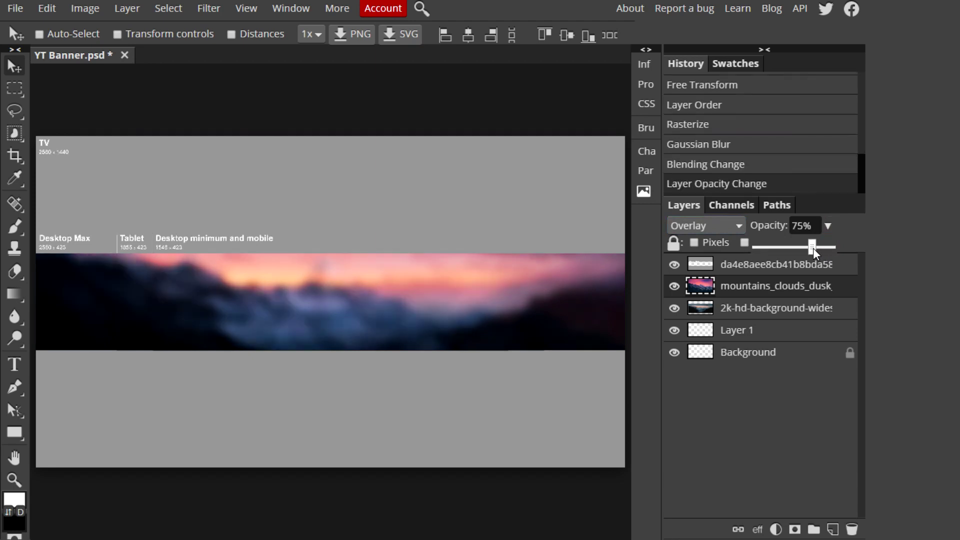
{"action": "mouse_move", "coordinate": [813, 248]}
{"action": "left_mouse_down"}
{"action": "mouse_move", "coordinate": [798, 254]}
{"action": "mouse_move", "coordinate": [809, 255]}
{"action": "left_mouse_up"}
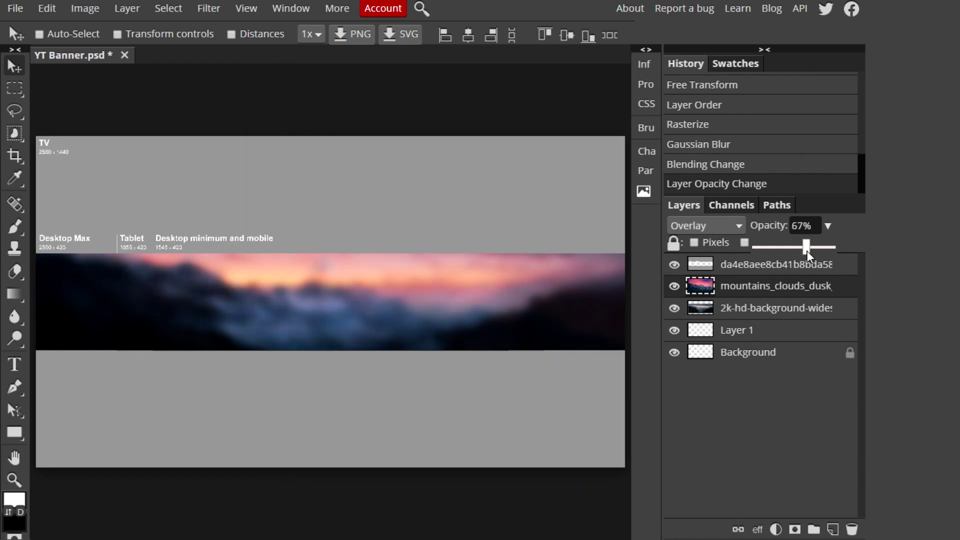
{"action": "left_click", "coordinate": [755, 495]}
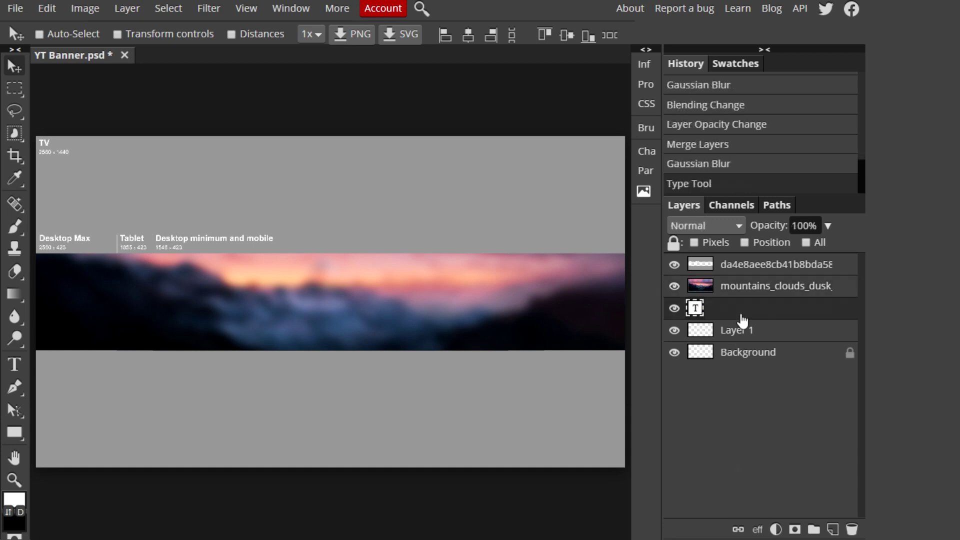
Move the new text layer up the stack and keep it selected
{"action": "left_click_drag", "start_coordinate": [748, 315], "coordinate": [750, 283]}
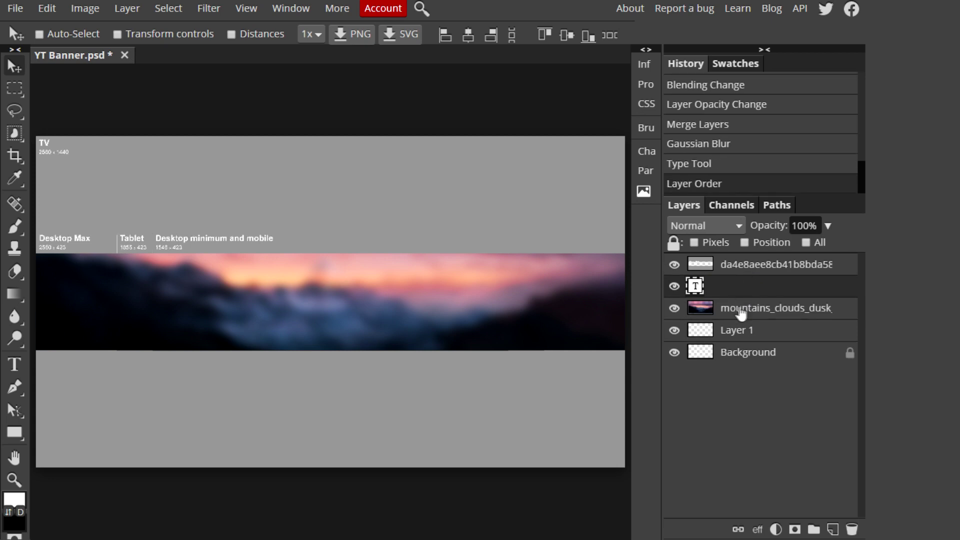
{"action": "left_click", "coordinate": [744, 312]}
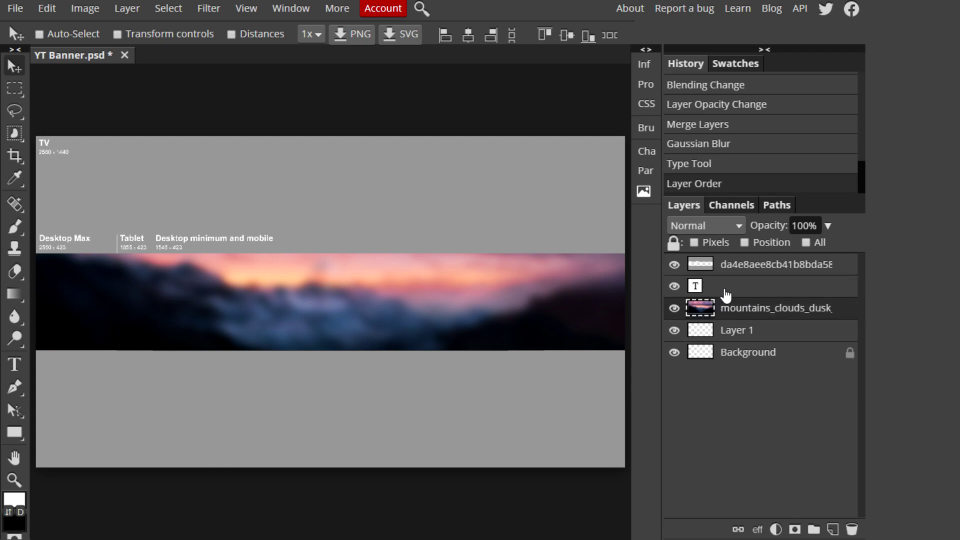
{"action": "left_click", "coordinate": [725, 289]}
Type the title 'EJ TECH' with a wider word gap and make it white (ffffff)
{"action": "left_click", "coordinate": [14, 364]}
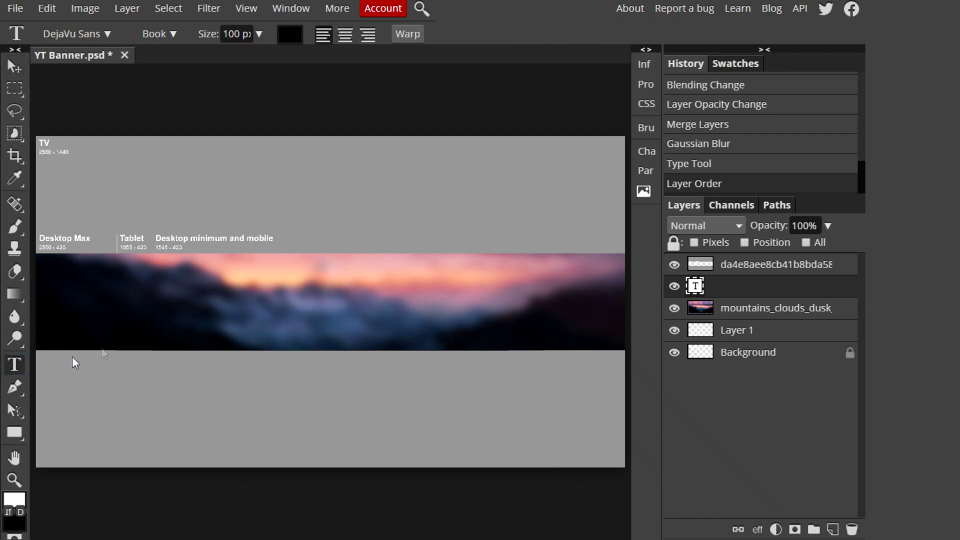
{"action": "left_click", "coordinate": [253, 290]}
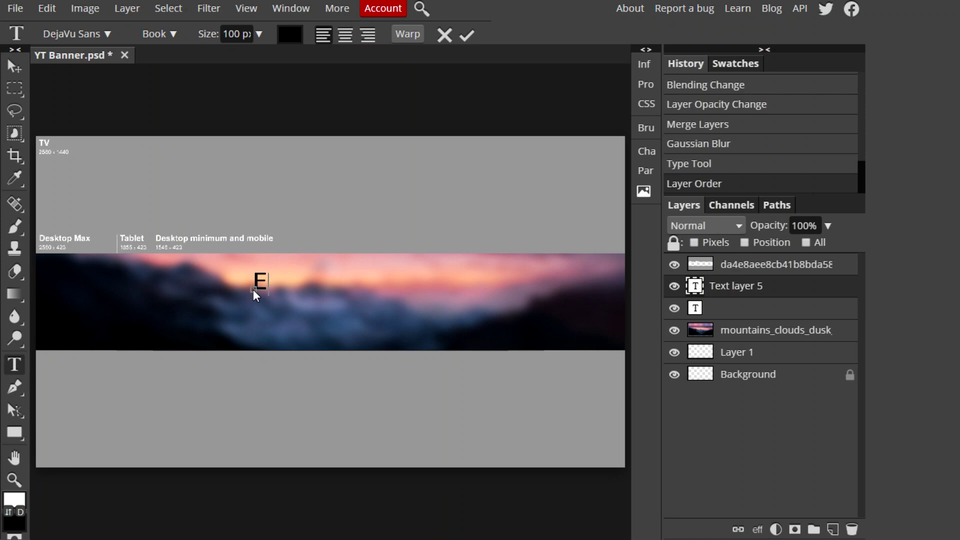
{"action": "type", "text": "EJ TECH"}
{"action": "left_click", "coordinate": [283, 280]}
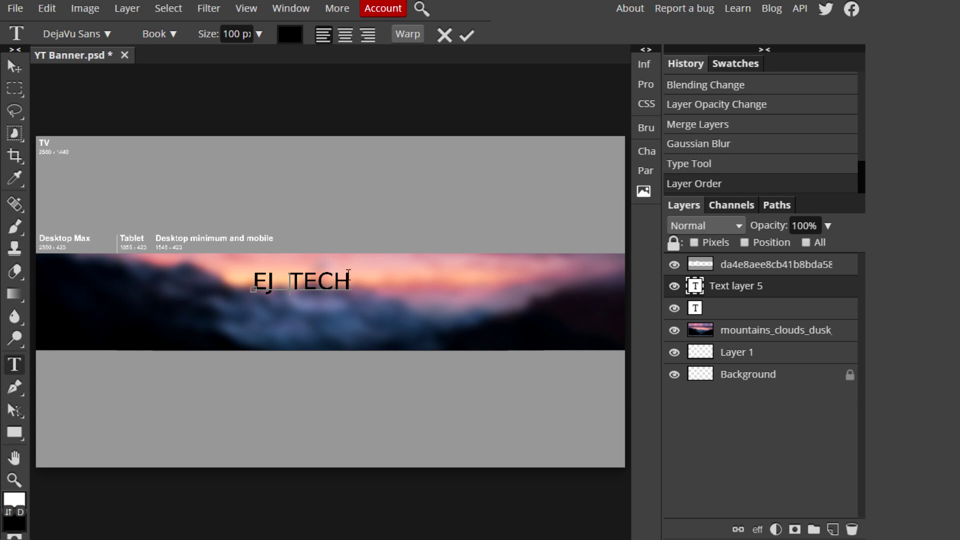
{"action": "left_click_drag", "start_coordinate": [353, 280], "coordinate": [240, 284]}
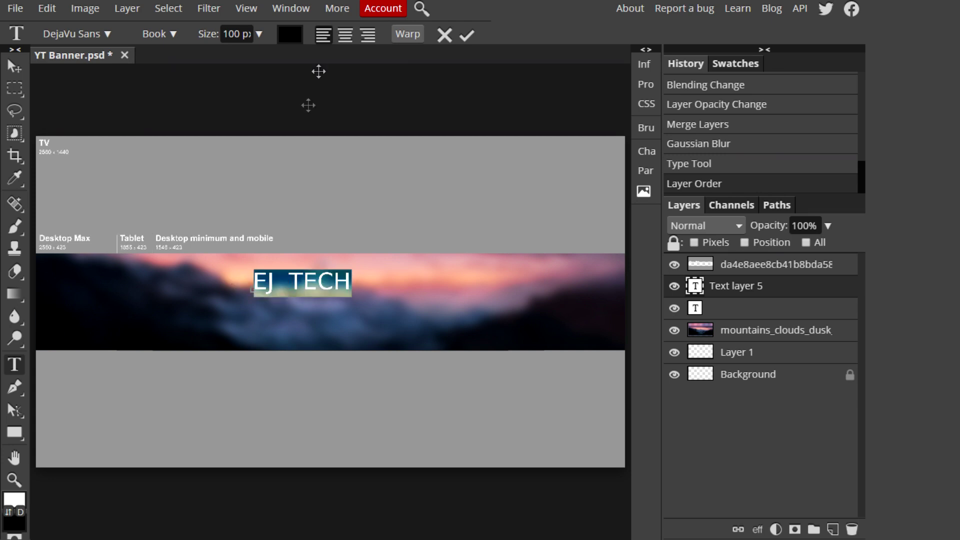
{"action": "left_click", "coordinate": [290, 36]}
{"action": "left_click", "coordinate": [125, 146]}
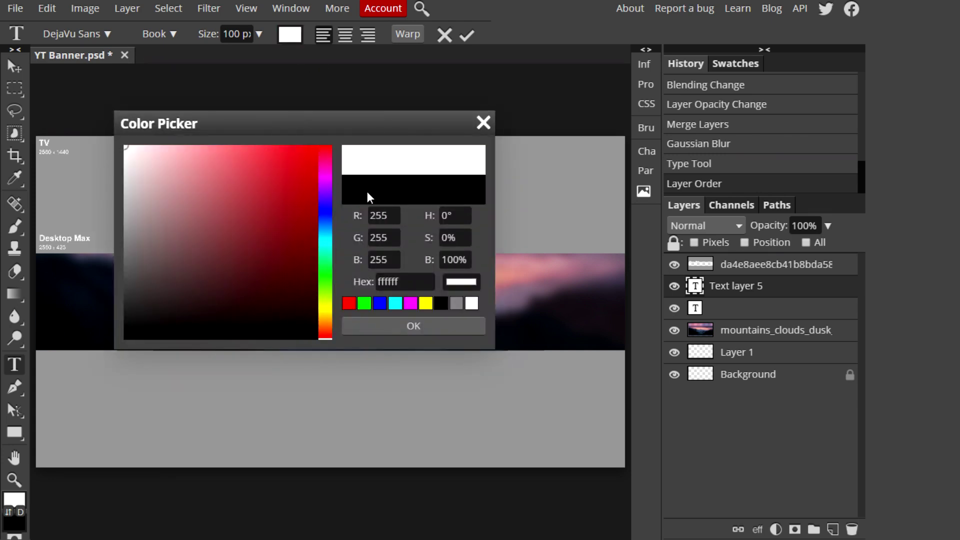
{"action": "left_click", "coordinate": [386, 320]}
{"action": "left_click", "coordinate": [259, 34]}
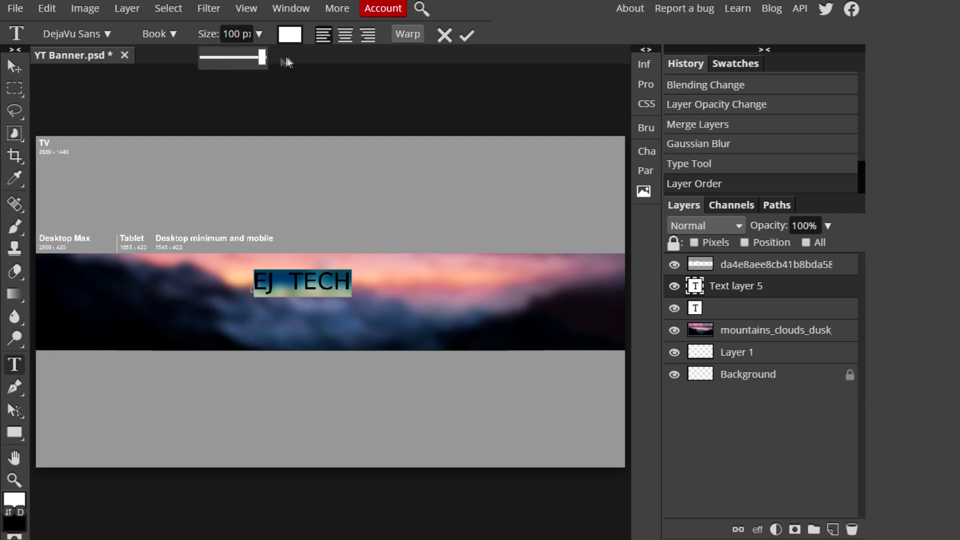
Change the EJ TECH title's font to Kungfont by searching 'kung' in the font list
{"action": "left_click", "coordinate": [106, 35]}
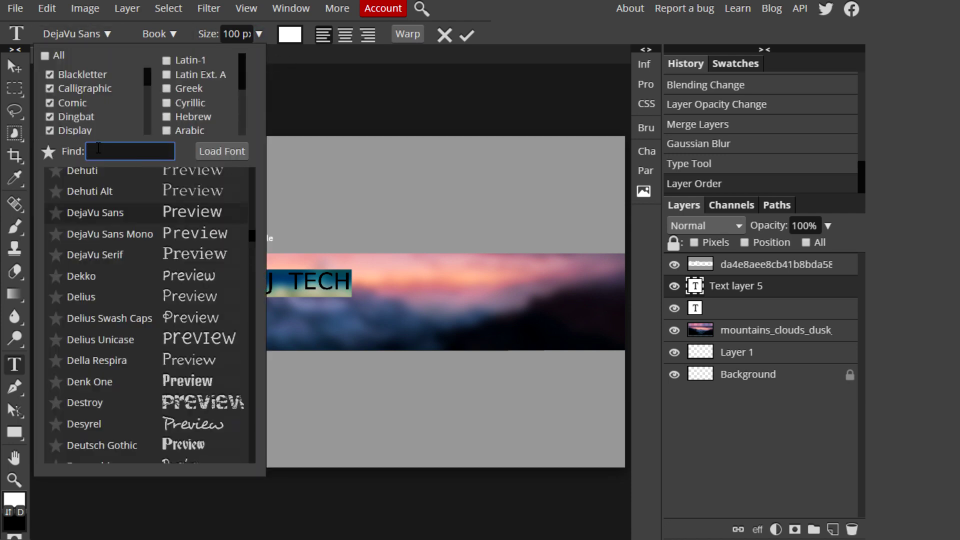
{"action": "left_click", "coordinate": [227, 149]}
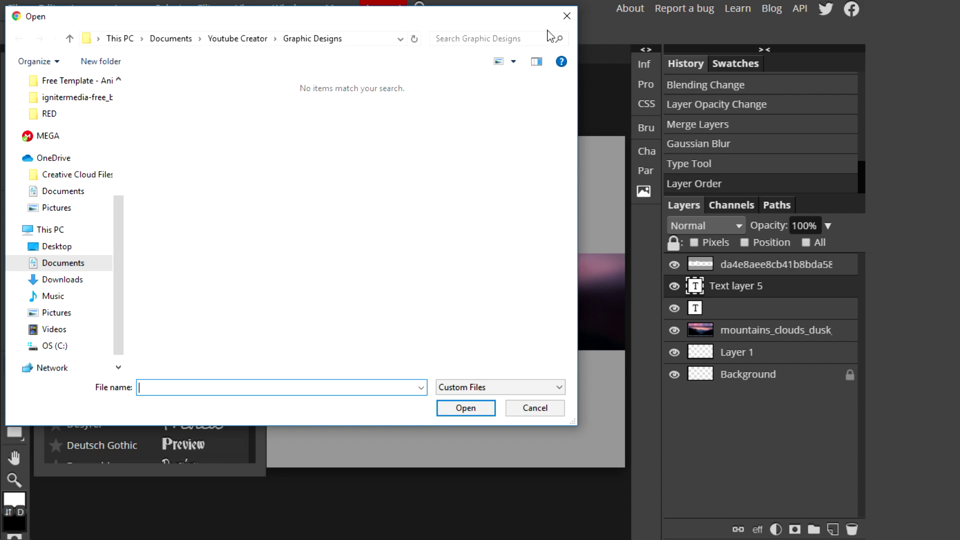
{"action": "left_click", "coordinate": [567, 15]}
{"action": "left_click", "coordinate": [139, 152]}
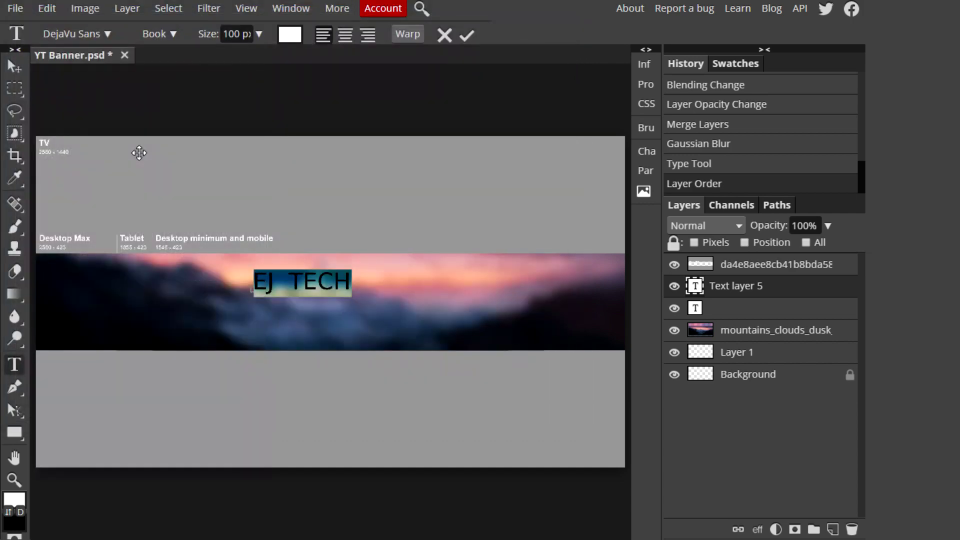
{"action": "left_click", "coordinate": [105, 38]}
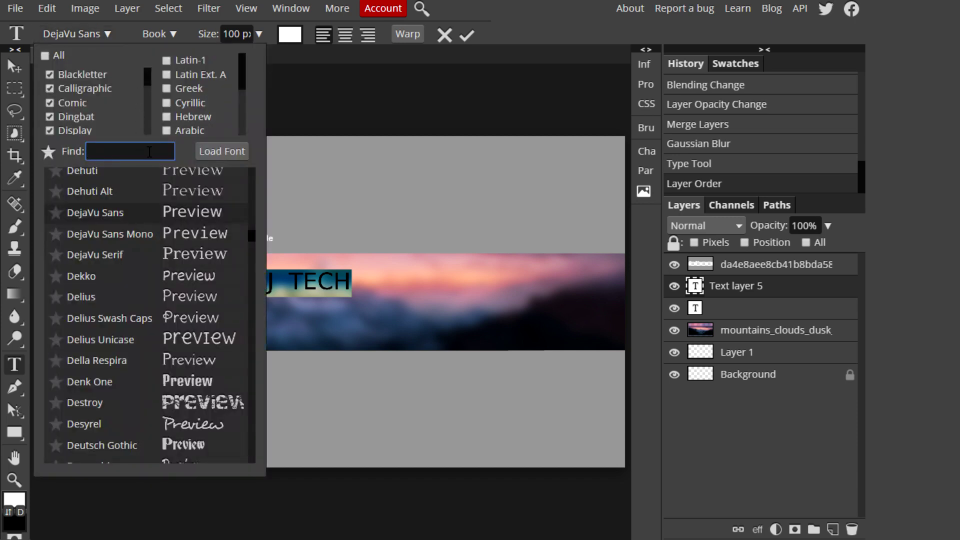
{"action": "type", "text": "kung"}
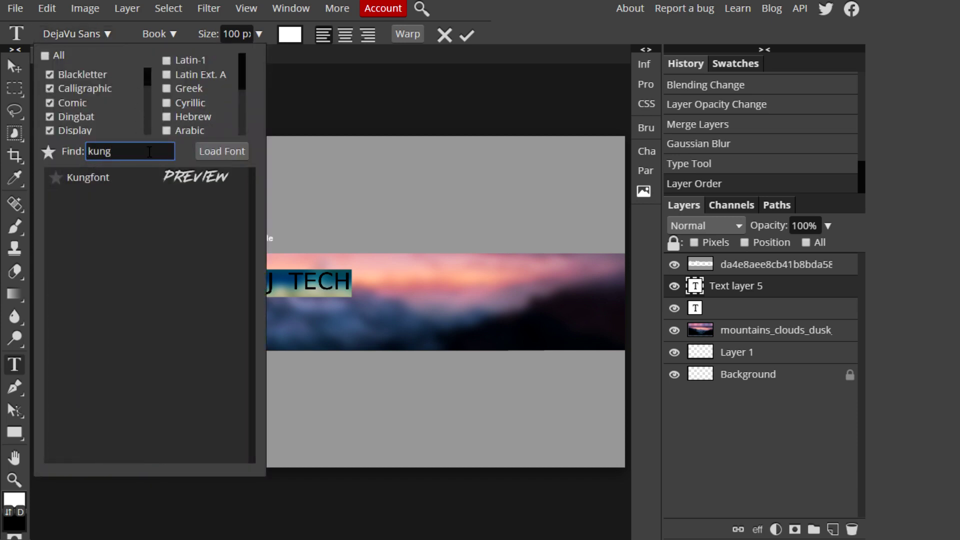
{"action": "left_click", "coordinate": [175, 171]}
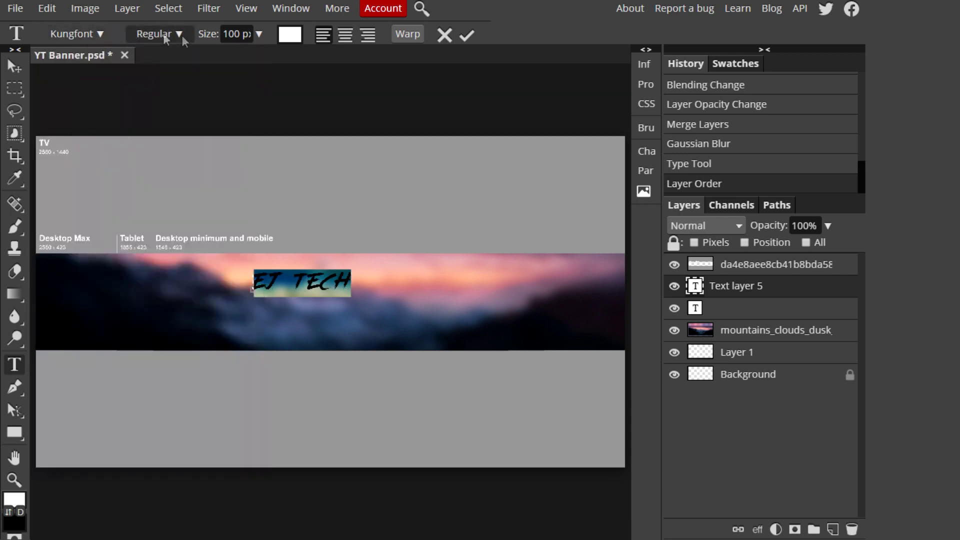
Set the title size to 200 px, commit it, and center it on the banner
{"action": "left_click", "coordinate": [232, 34]}
{"action": "double_click", "coordinate": [230, 33]}
{"action": "type", "text": "200"}
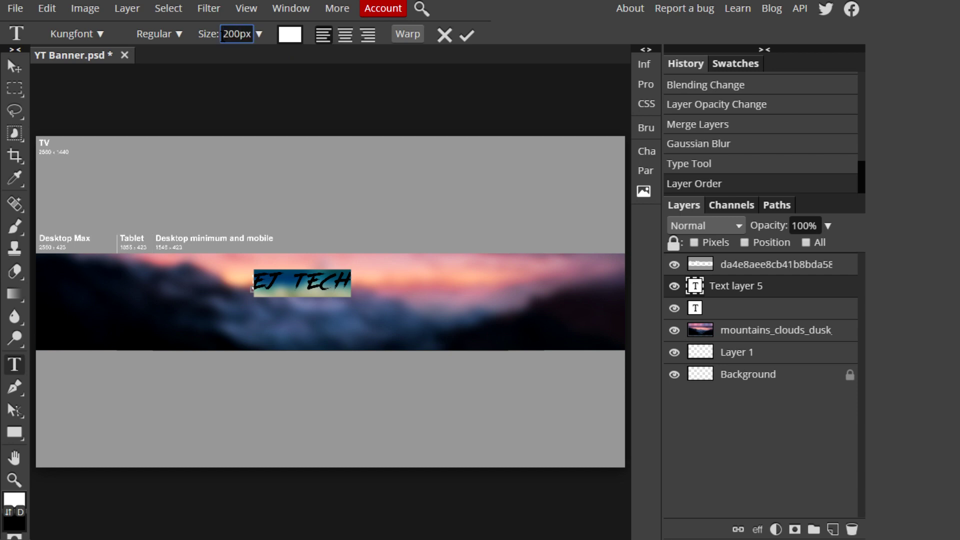
{"action": "key", "text": "Return"}
{"action": "left_click", "coordinate": [14, 65]}
{"action": "left_click_drag", "start_coordinate": [348, 307], "coordinate": [345, 309]}
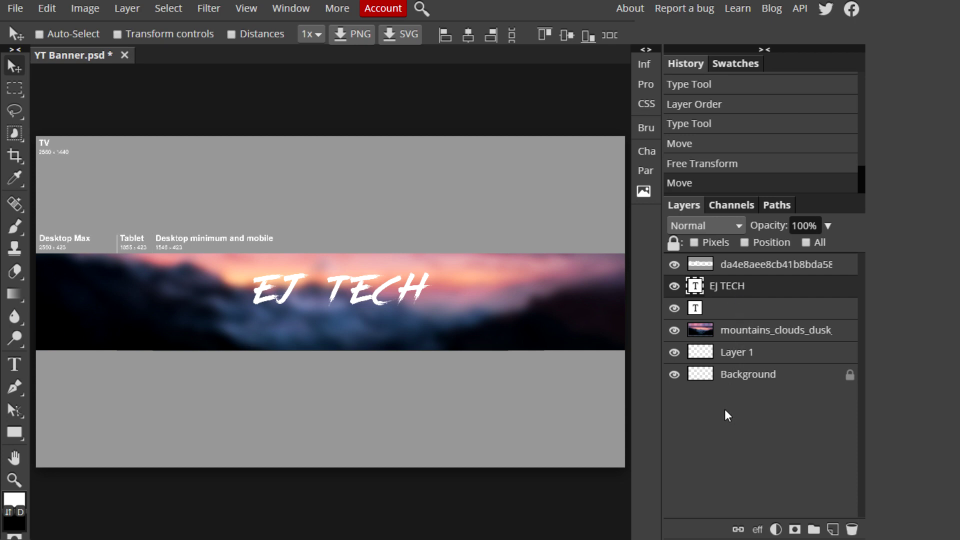
Add a new layer and draw a tall black-filled rectangle over the title
{"action": "left_click", "coordinate": [739, 312]}
{"action": "left_click", "coordinate": [832, 529]}
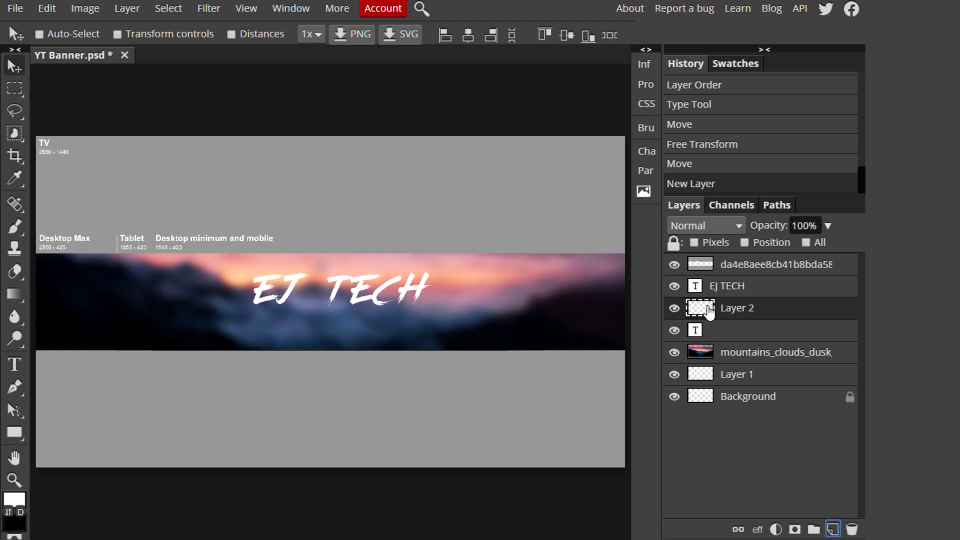
{"action": "left_click", "coordinate": [18, 433]}
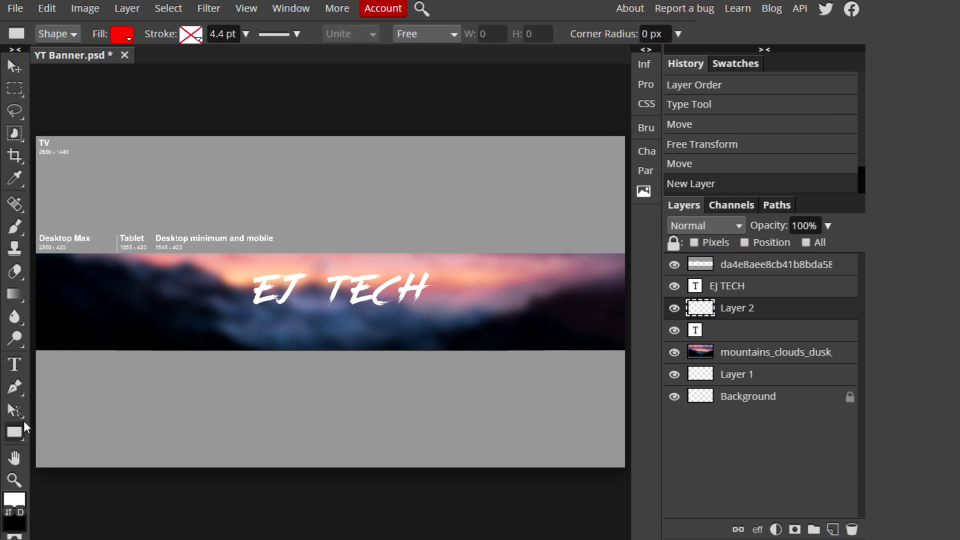
{"action": "left_click", "coordinate": [123, 34]}
{"action": "left_click", "coordinate": [265, 118]}
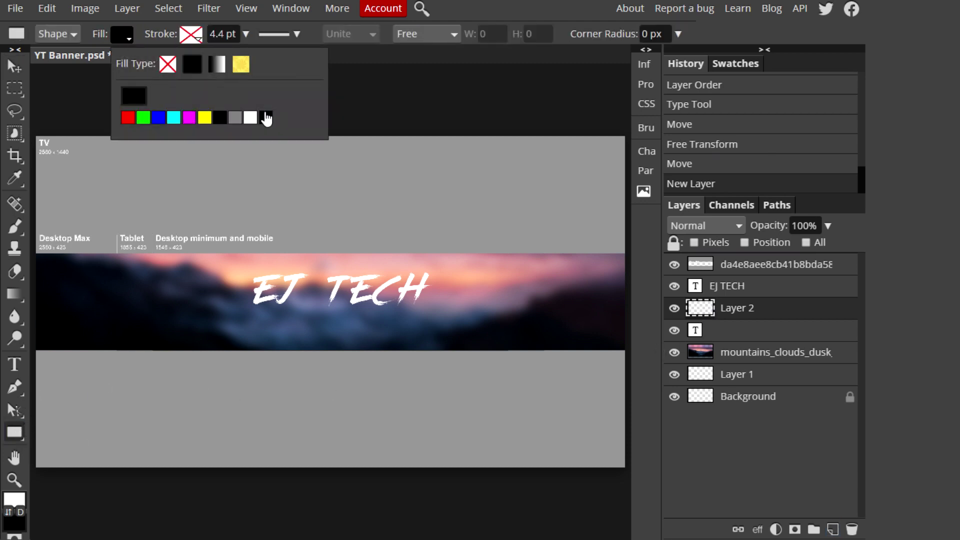
{"action": "left_click", "coordinate": [125, 35]}
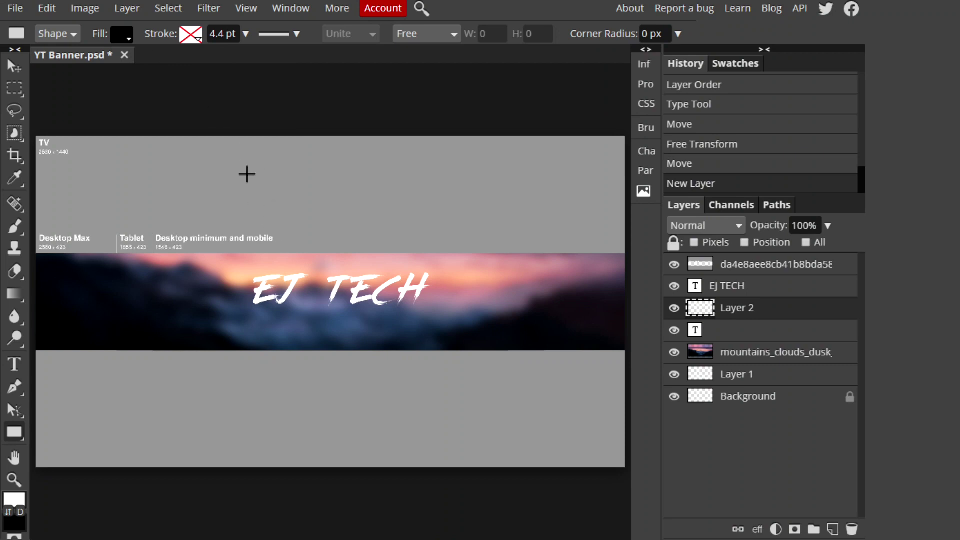
{"action": "left_click_drag", "start_coordinate": [241, 162], "coordinate": [433, 467]}
Rotate the rectangle into a diagonal stripe and position it behind the title
{"action": "left_click", "coordinate": [18, 70]}
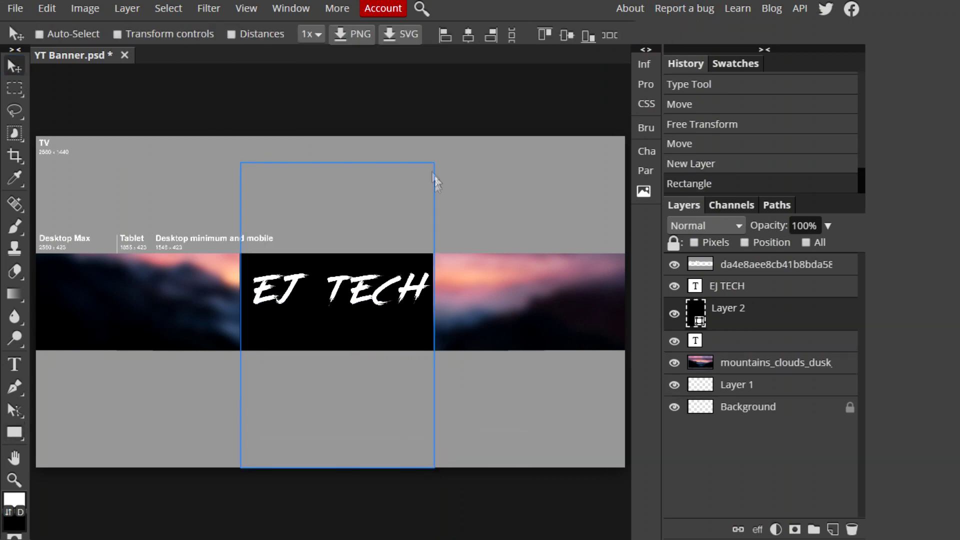
{"action": "left_click", "coordinate": [412, 314]}
{"action": "left_click", "coordinate": [117, 34]}
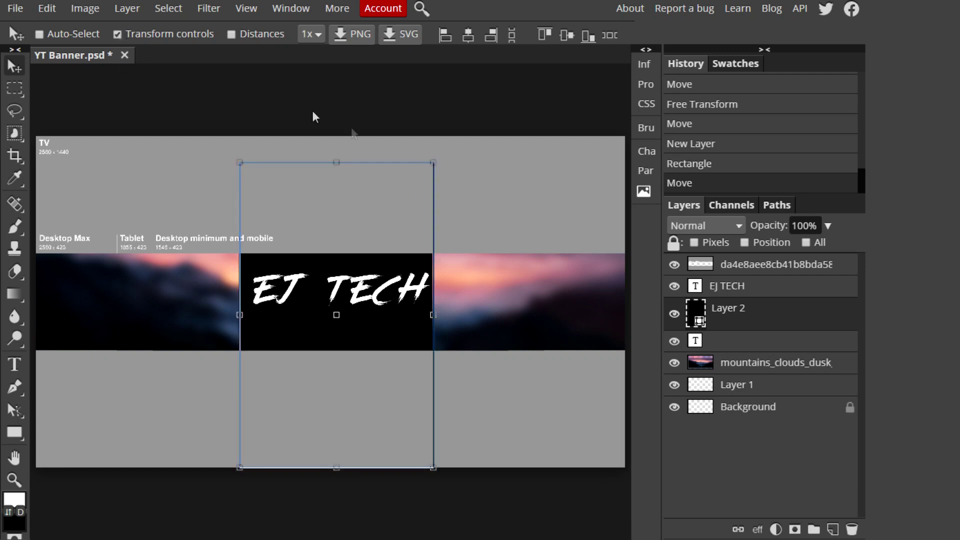
{"action": "left_click_drag", "start_coordinate": [447, 157], "coordinate": [509, 212]}
{"action": "left_click_drag", "start_coordinate": [390, 341], "coordinate": [413, 338]}
{"action": "left_click_drag", "start_coordinate": [343, 337], "coordinate": [349, 342]}
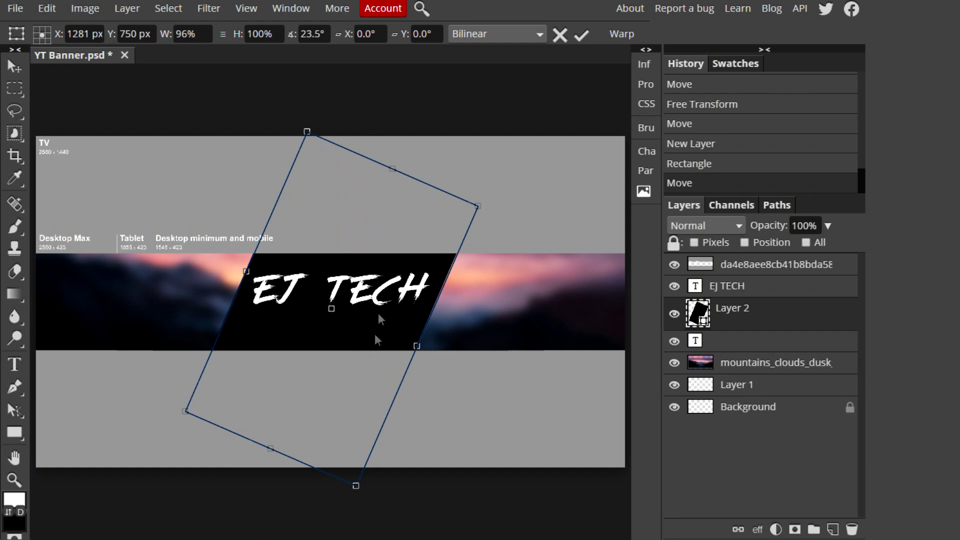
{"action": "left_click", "coordinate": [15, 68]}
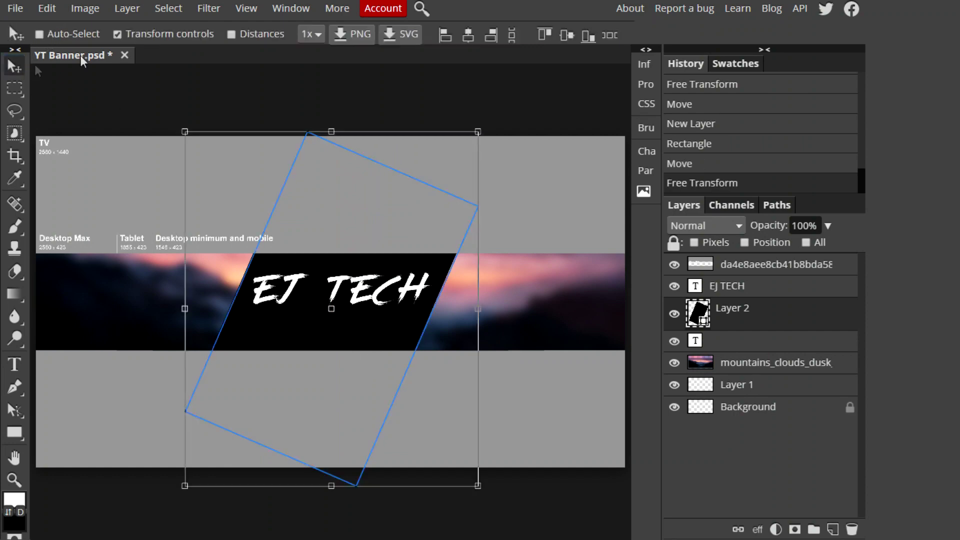
Rasterize Layer 2 so the stripe becomes plain pixels
{"action": "right_click", "coordinate": [709, 308]}
{"action": "left_click", "coordinate": [735, 290]}
{"action": "mouse_move", "coordinate": [752, 318]}
{"action": "left_mouse_down"}
{"action": "mouse_move", "coordinate": [745, 281]}
{"action": "mouse_move", "coordinate": [746, 315]}
{"action": "left_mouse_up"}
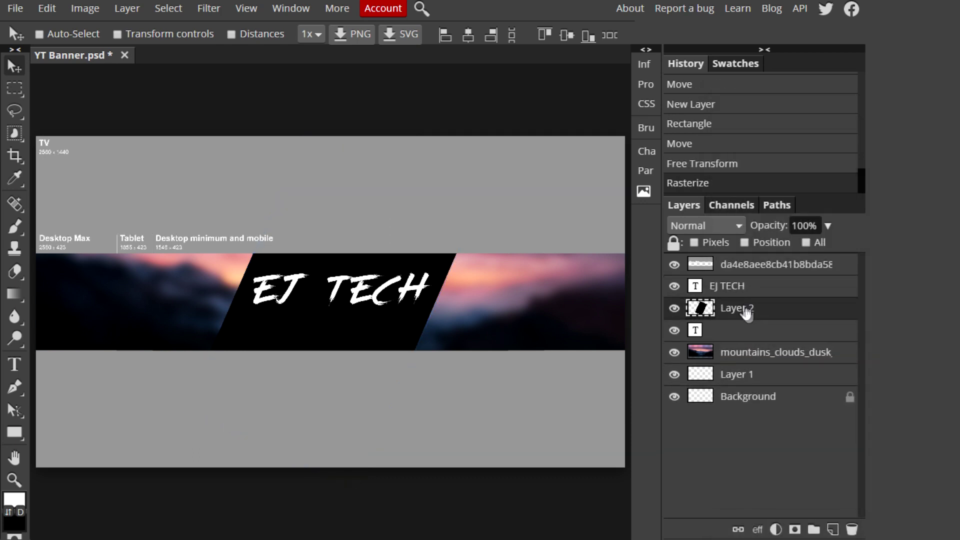
Set Layer 2's blend mode to Overlay and lower its opacity to 53%
{"action": "left_click", "coordinate": [707, 221]}
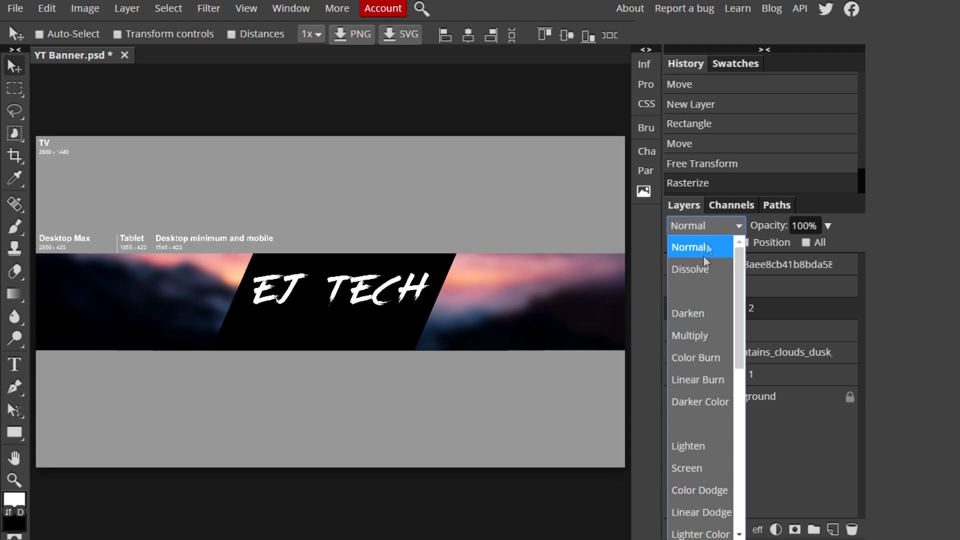
{"action": "scroll", "coordinate": [688, 391], "scroll_direction": "down", "scroll_amount": 5}
{"action": "left_click", "coordinate": [688, 302]}
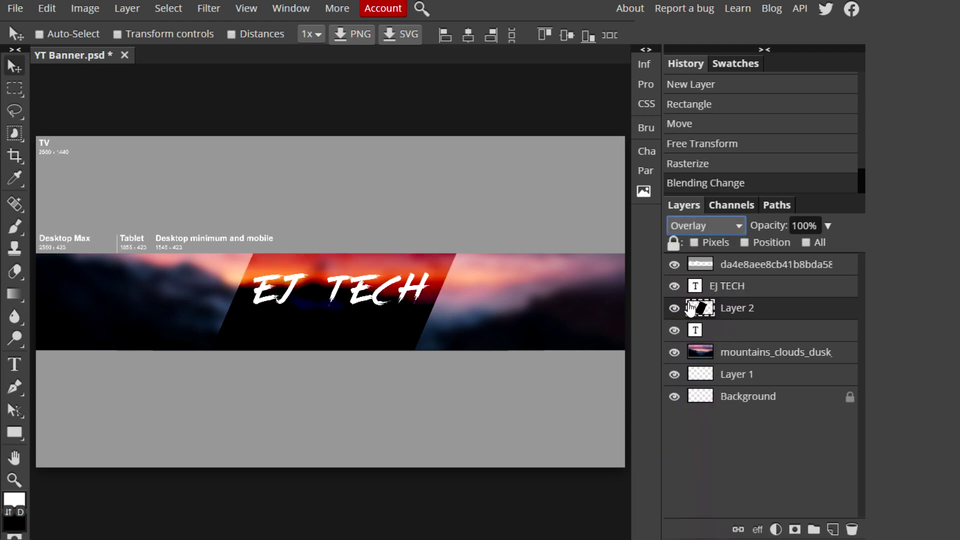
{"action": "left_click", "coordinate": [828, 226]}
{"action": "mouse_move", "coordinate": [803, 245]}
{"action": "left_mouse_down"}
{"action": "mouse_move", "coordinate": [786, 247]}
{"action": "mouse_move", "coordinate": [798, 249]}
{"action": "left_mouse_up"}
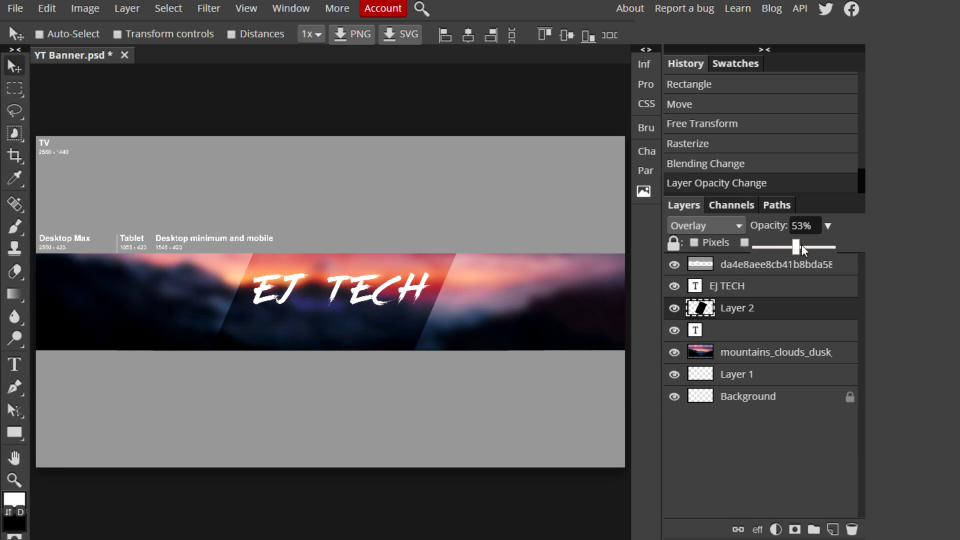
{"action": "left_click_drag", "start_coordinate": [803, 245], "coordinate": [803, 245]}
{"action": "left_click", "coordinate": [748, 400]}
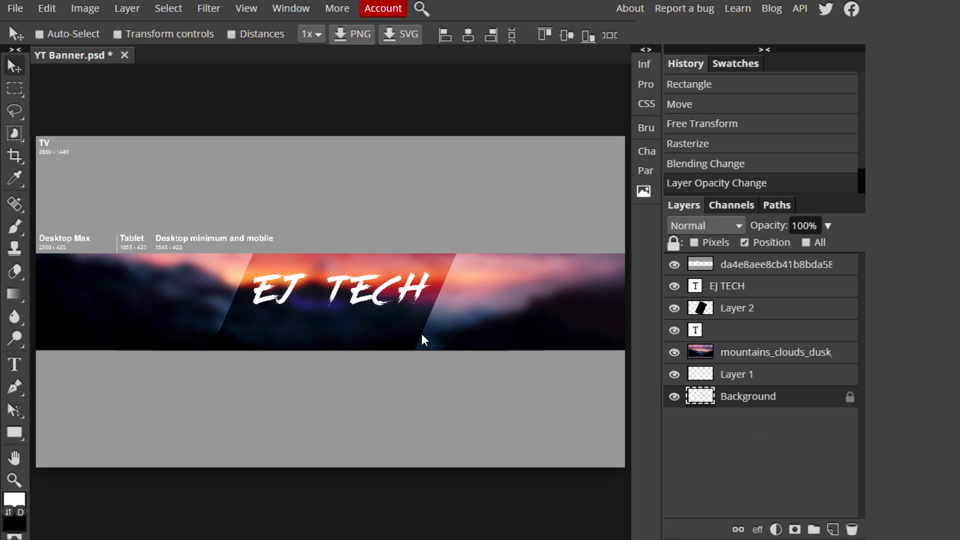
{"action": "left_click", "coordinate": [707, 330]}
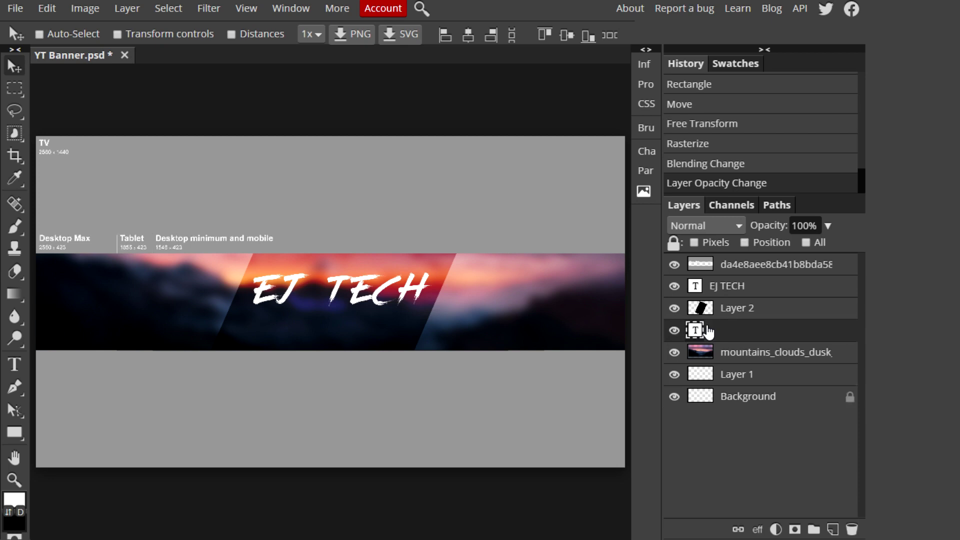
Move the text layer above Layer 2, then type a white (ffffff) CHANNEL subtitle under the title
{"action": "left_click_drag", "start_coordinate": [707, 331], "coordinate": [715, 307]}
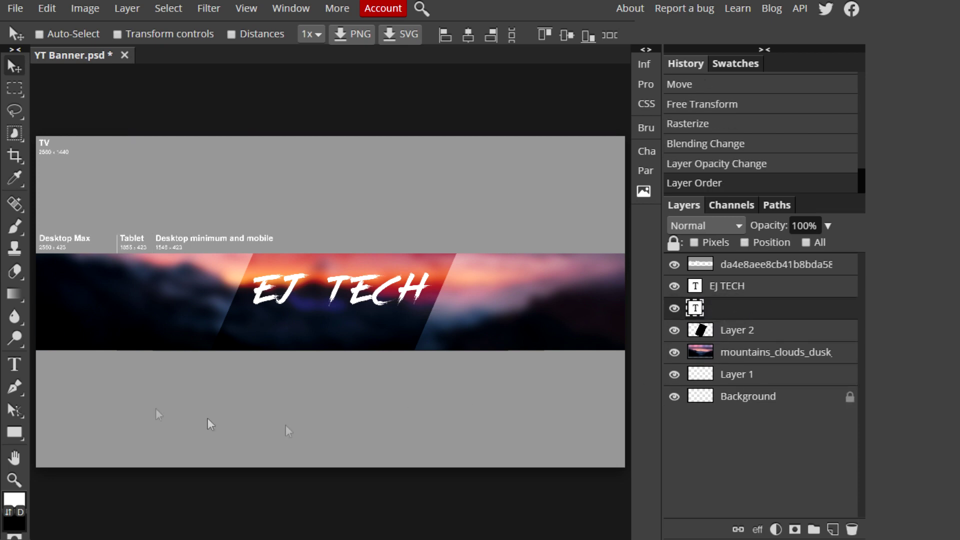
{"action": "left_click", "coordinate": [14, 365]}
{"action": "left_click", "coordinate": [271, 331]}
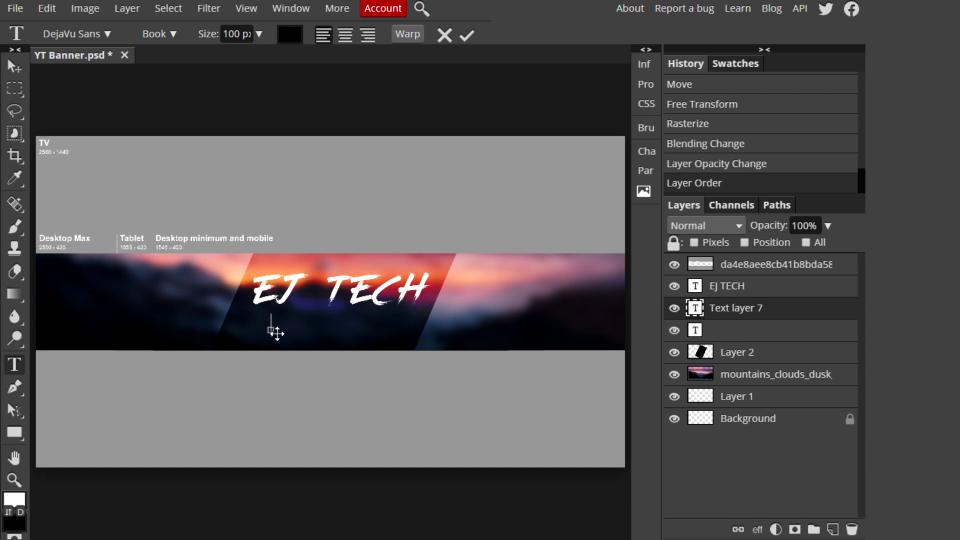
{"action": "type", "text": "CHANNEL"}
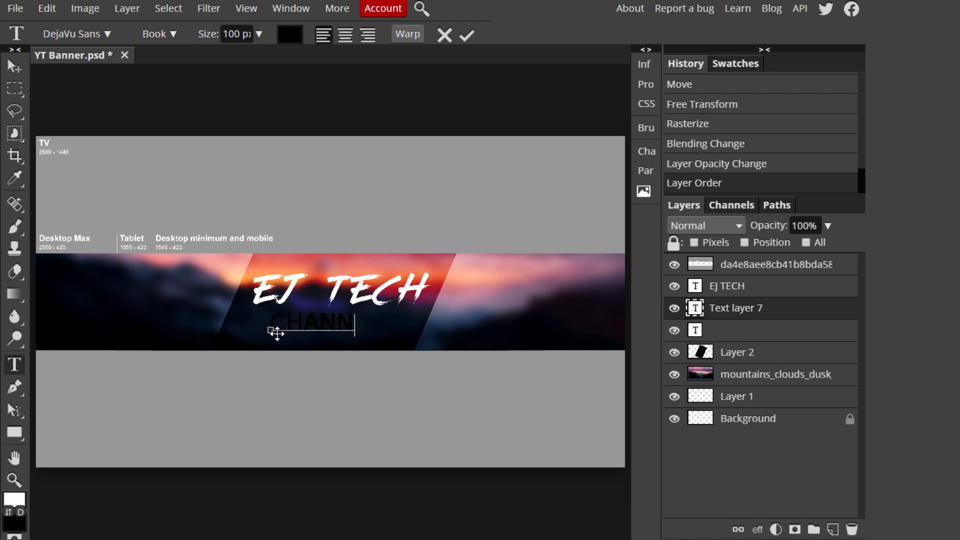
{"action": "left_click_drag", "start_coordinate": [381, 324], "coordinate": [270, 324]}
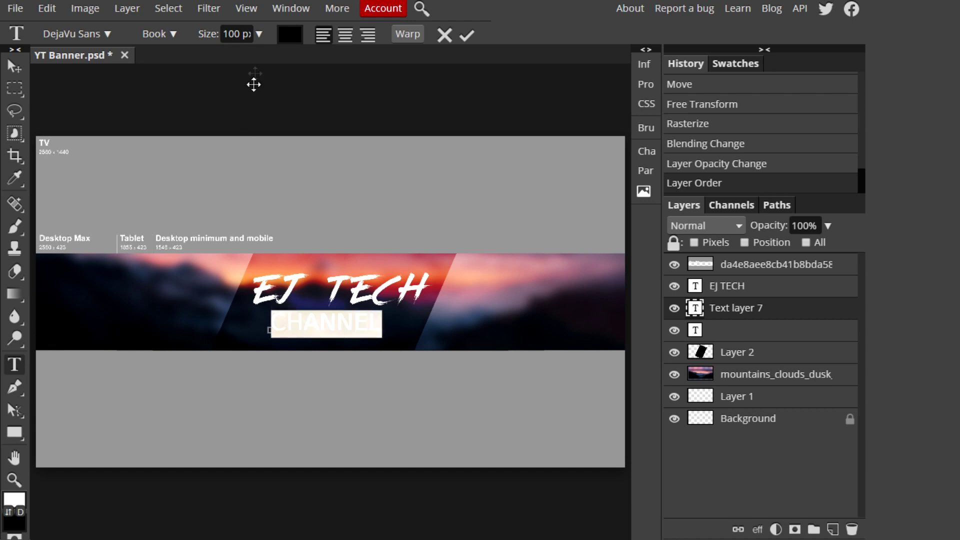
{"action": "left_click", "coordinate": [285, 35]}
{"action": "left_click_drag", "start_coordinate": [227, 185], "coordinate": [111, 131]}
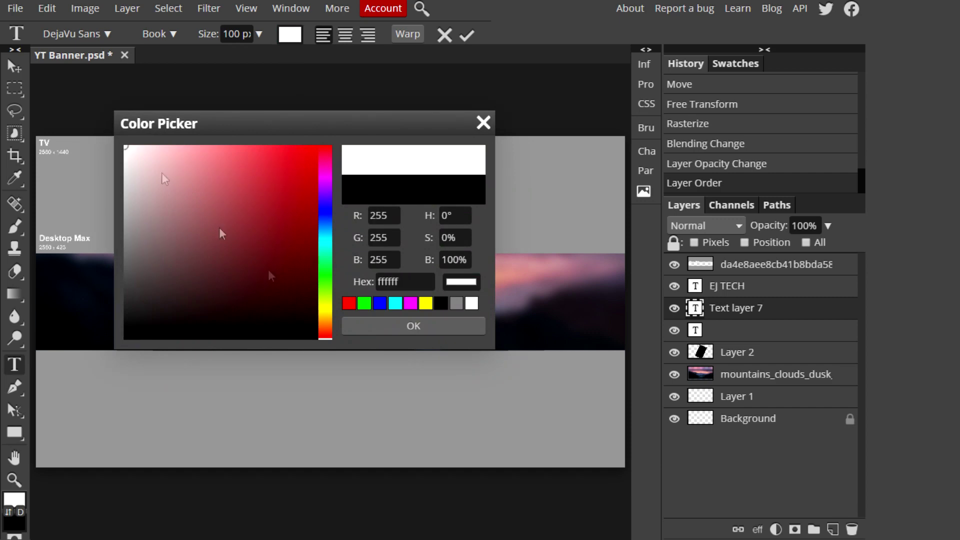
{"action": "left_click", "coordinate": [364, 326]}
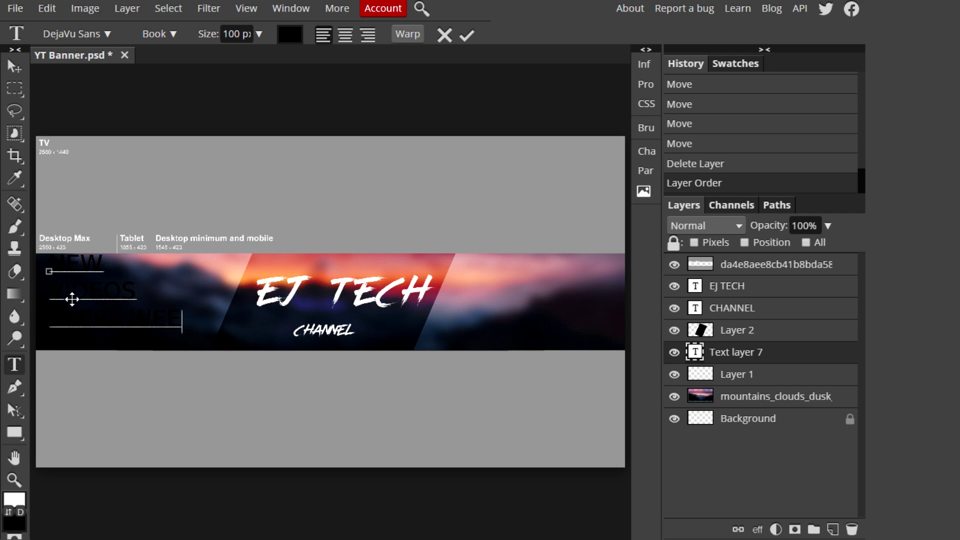
Make all the tagline text white and shrink its size slightly
{"action": "key", "text": "ctrl+a"}
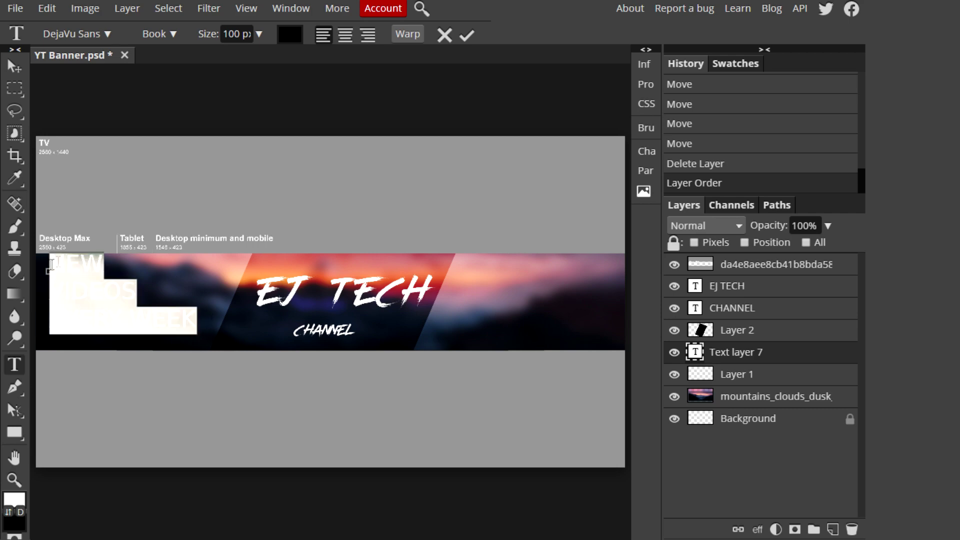
{"action": "left_click", "coordinate": [290, 35]}
{"action": "left_click_drag", "start_coordinate": [134, 189], "coordinate": [121, 134]}
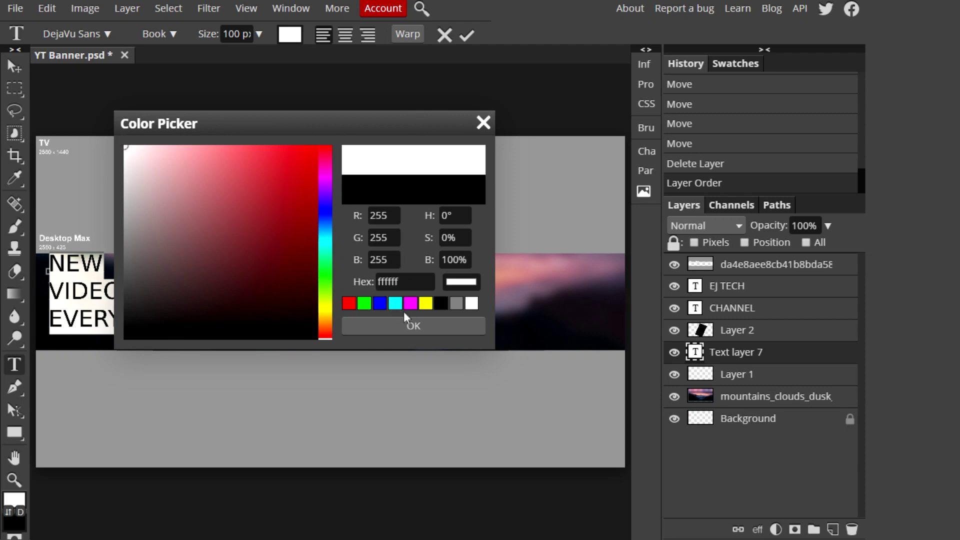
{"action": "left_click", "coordinate": [405, 324]}
{"action": "left_click", "coordinate": [259, 34]}
{"action": "left_click_drag", "start_coordinate": [252, 56], "coordinate": [253, 56]}
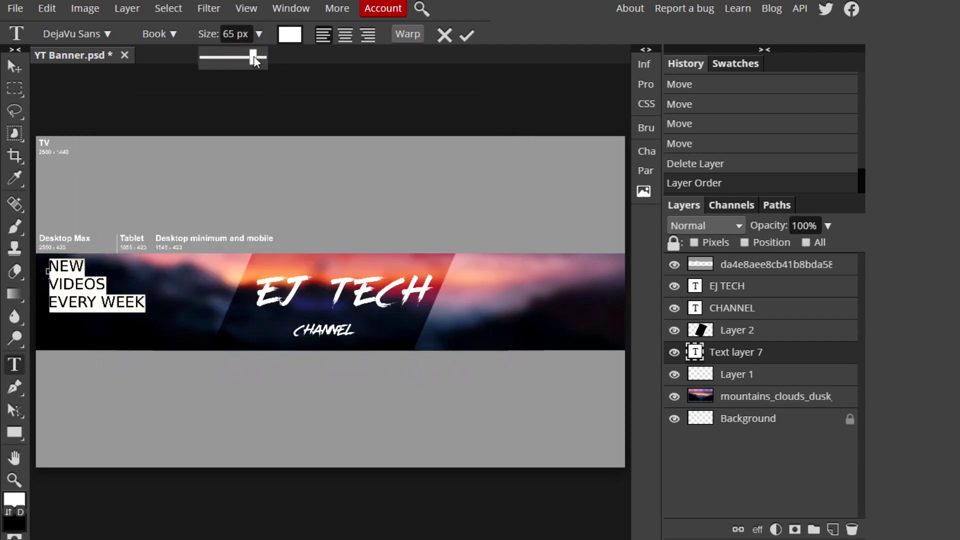
Set the tagline font to BigNoodleTitling by searching 'big' in the font list
{"action": "left_click", "coordinate": [107, 33]}
{"action": "left_click", "coordinate": [176, 175]}
{"action": "left_click", "coordinate": [96, 34]}
{"action": "left_click", "coordinate": [100, 31]}
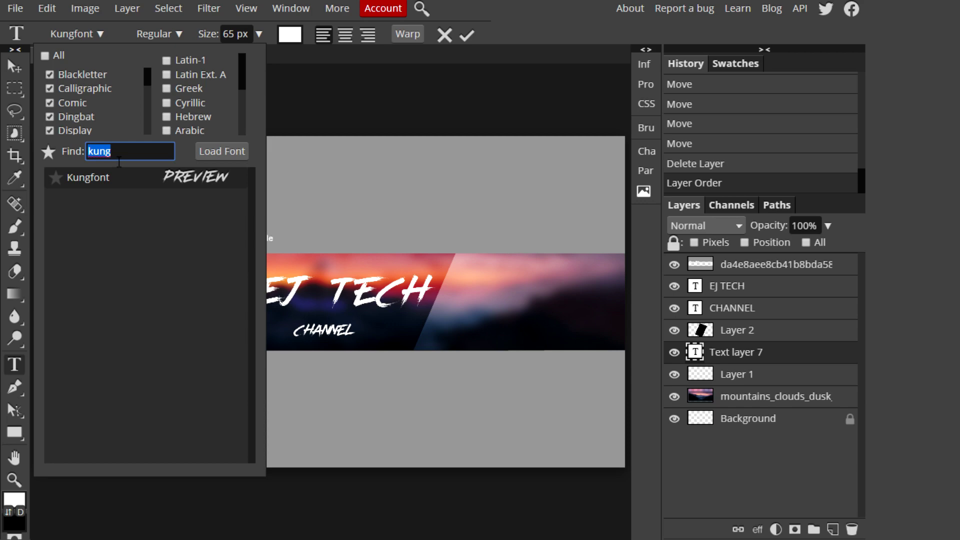
{"action": "type", "text": "bi"}
{"action": "key", "text": "BackSpace"}
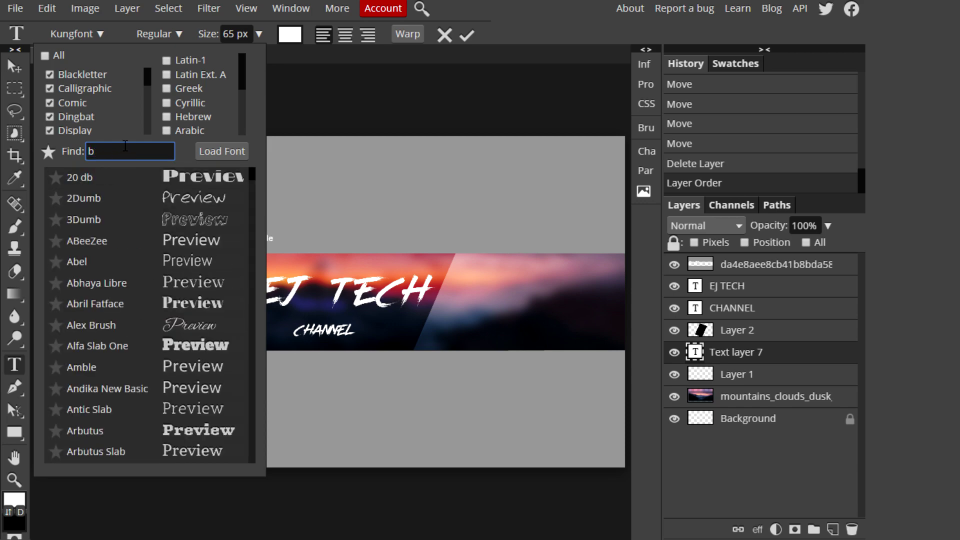
{"action": "key", "text": "BackSpace"}
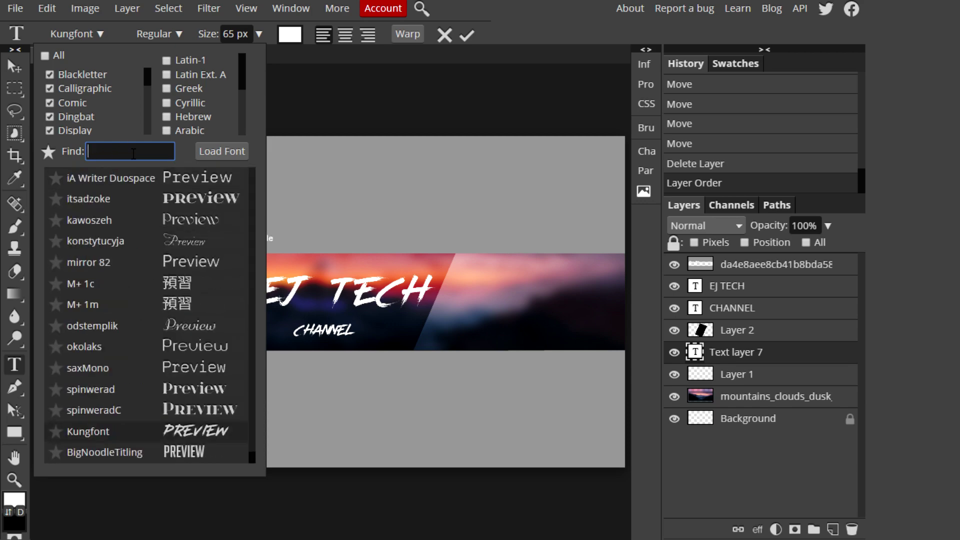
{"action": "type", "text": "big"}
{"action": "left_click", "coordinate": [187, 220]}
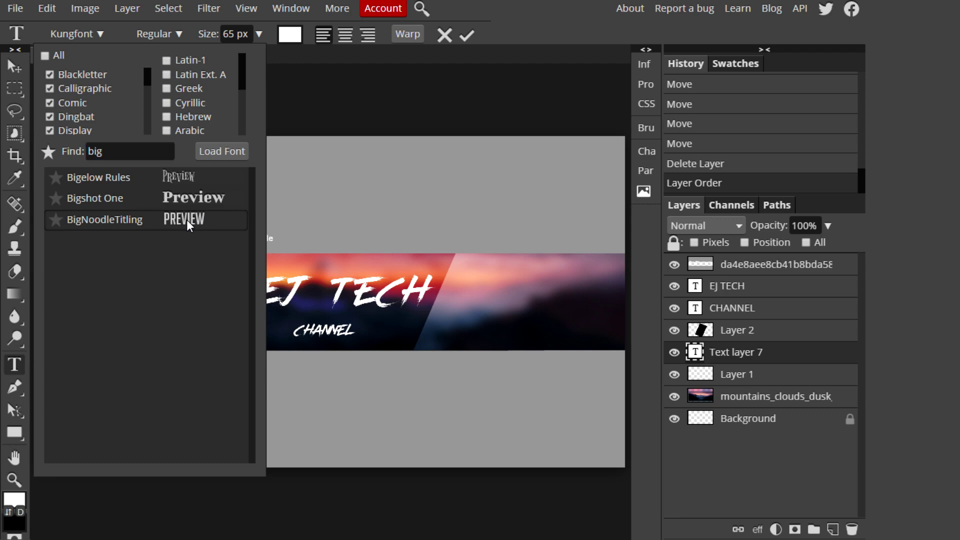
{"action": "left_click", "coordinate": [205, 152]}
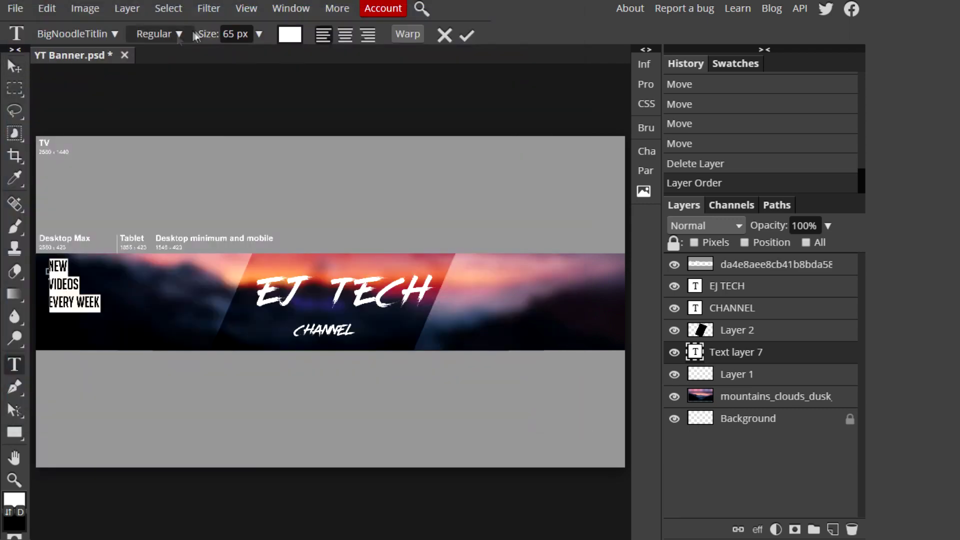
Enlarge the tagline to 87 px and commit the text
{"action": "left_click", "coordinate": [258, 35]}
{"action": "left_click_drag", "start_coordinate": [256, 55], "coordinate": [257, 55]}
{"action": "left_click", "coordinate": [14, 66]}
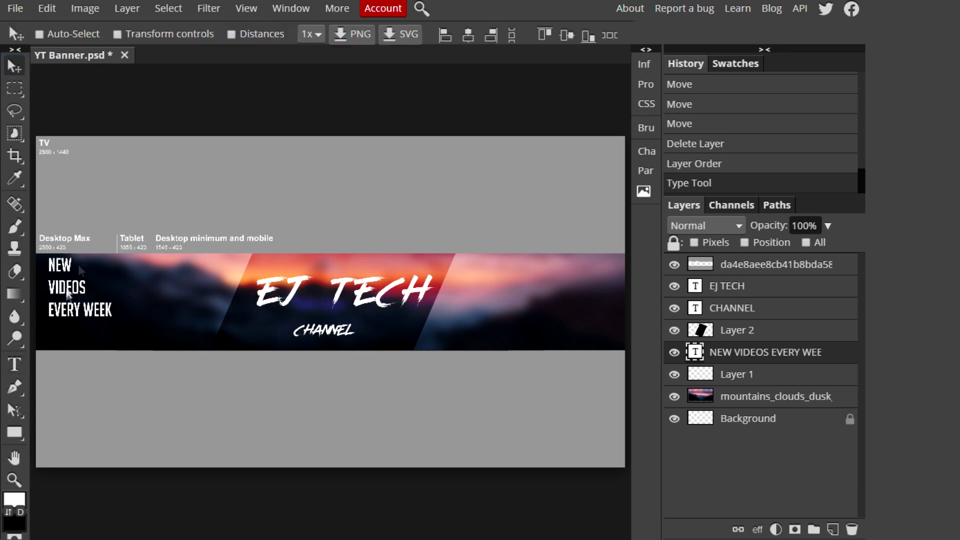
Nudge the tagline slightly right and down, then make Layer 1 active
{"action": "left_click_drag", "start_coordinate": [74, 293], "coordinate": [82, 323]}
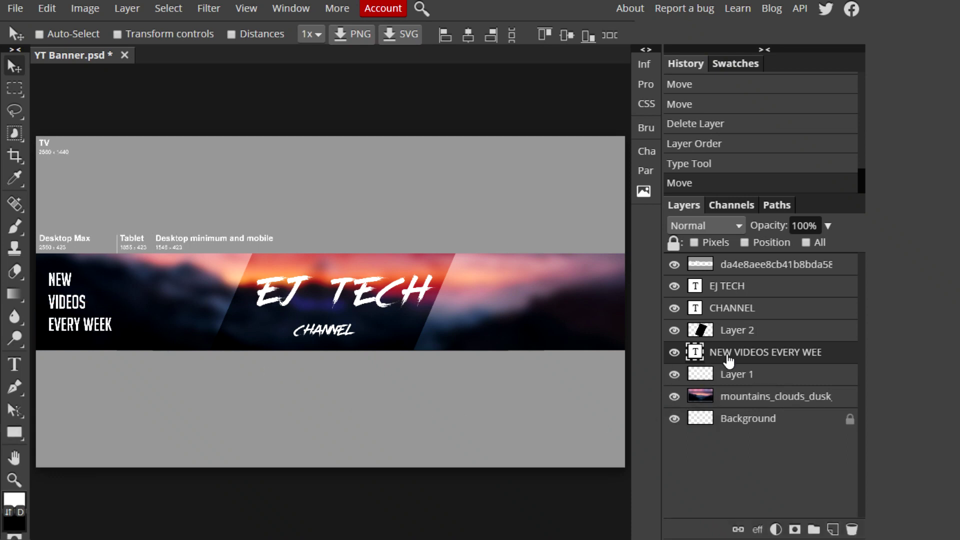
{"action": "left_click", "coordinate": [714, 376]}
{"action": "left_click", "coordinate": [15, 365]}
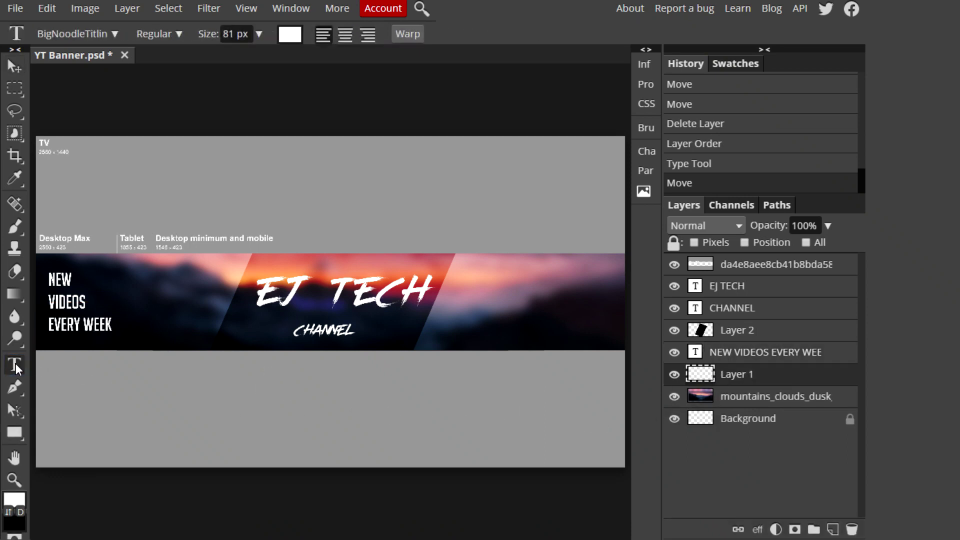
Type 'YOUTUBE TUTORIAL' / 'CONTENT' as a new text block and move it to the banner's right edge
{"action": "left_click", "coordinate": [512, 293]}
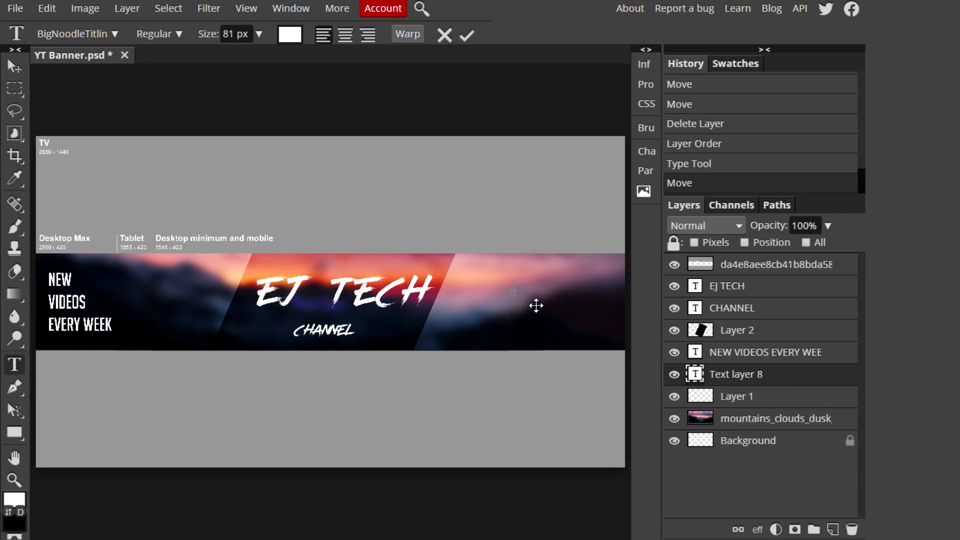
{"action": "type", "text": "YOUTUBE "}
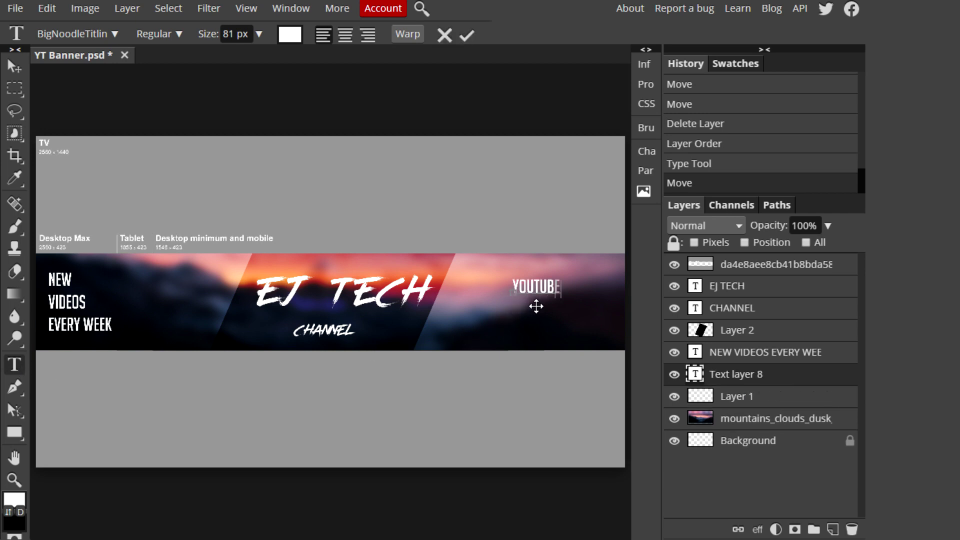
{"action": "type", "text": "TUTORIAL"}
{"action": "key", "text": "Return"}
{"action": "type", "text": "CONTENT"}
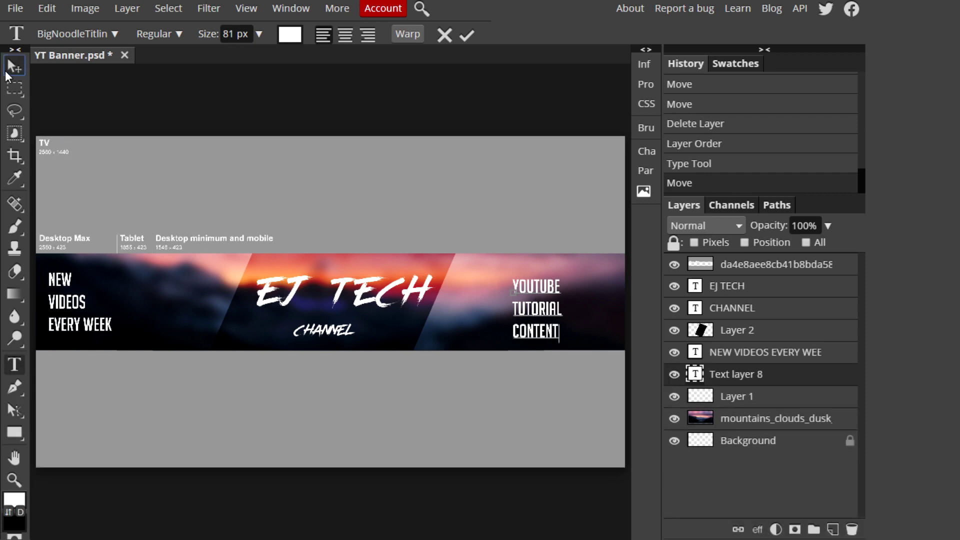
{"action": "left_click", "coordinate": [6, 70]}
{"action": "left_click_drag", "start_coordinate": [544, 333], "coordinate": [567, 328]}
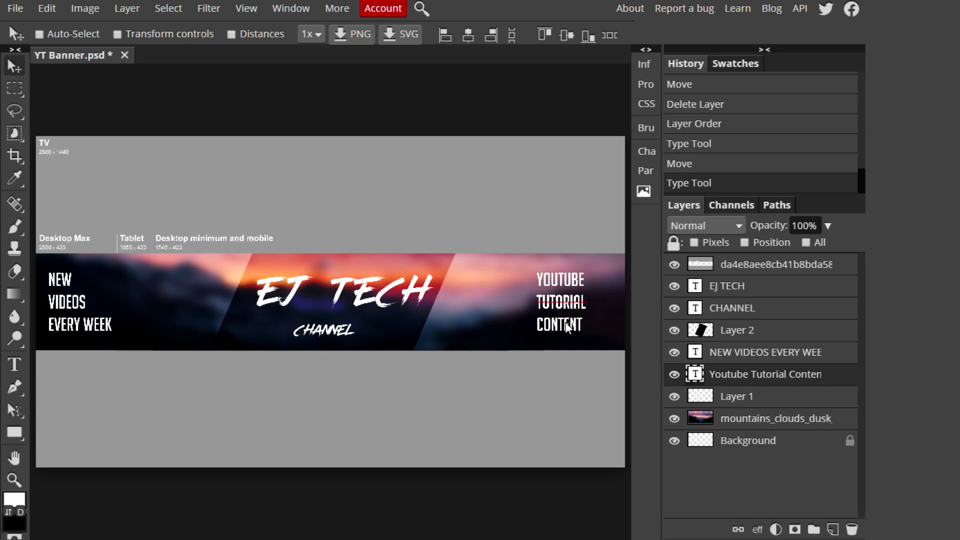
{"action": "left_click_drag", "start_coordinate": [565, 322], "coordinate": [565, 322]}
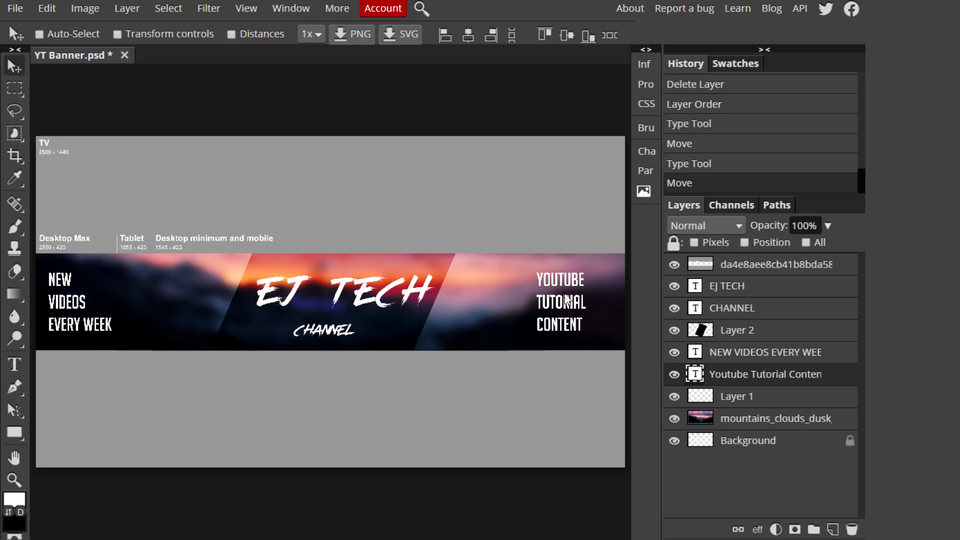
{"action": "left_click", "coordinate": [740, 287]}
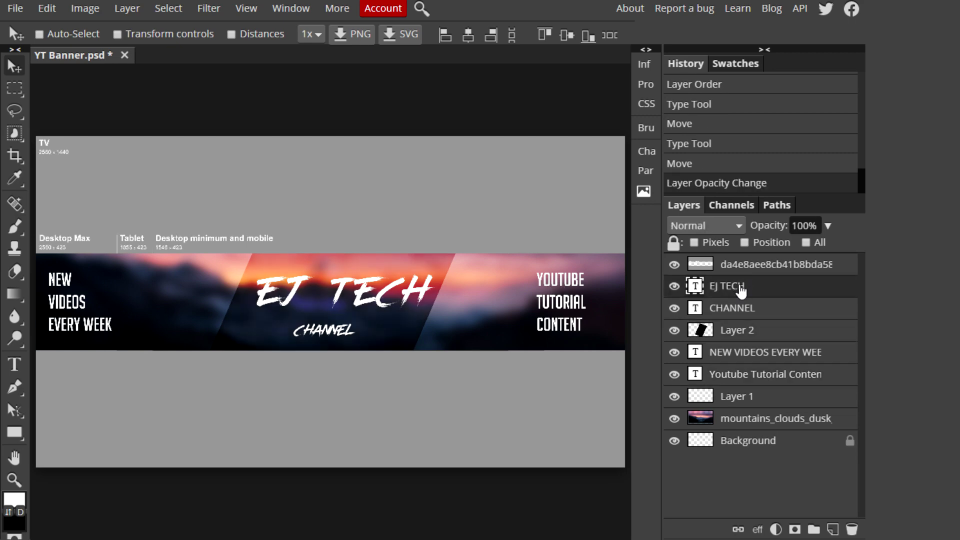
Add a Multiply drop shadow to EJ TECH: 90° angle, 58% opacity, 27 px distance, 23 px size
{"action": "right_click", "coordinate": [741, 289]}
{"action": "left_click", "coordinate": [671, 123]}
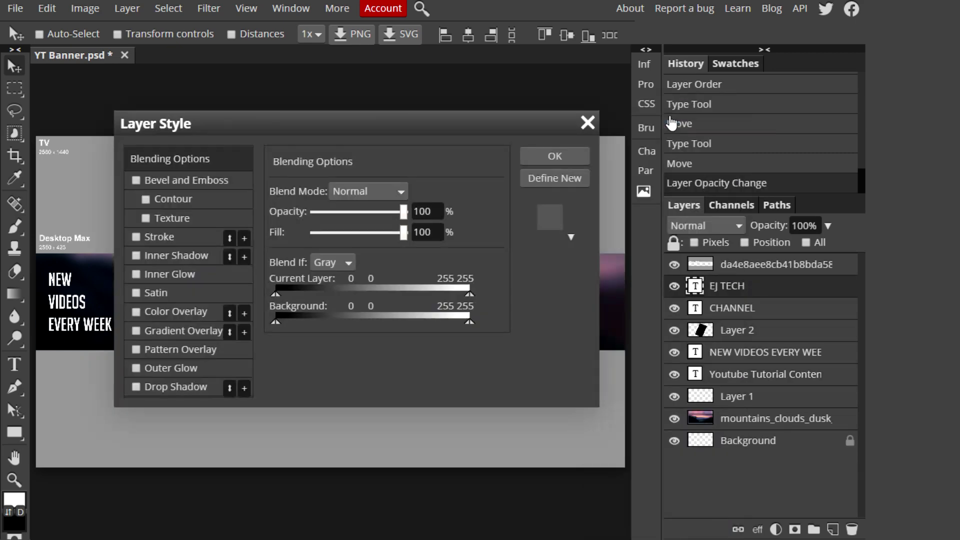
{"action": "left_click_drag", "start_coordinate": [450, 122], "coordinate": [783, 57]}
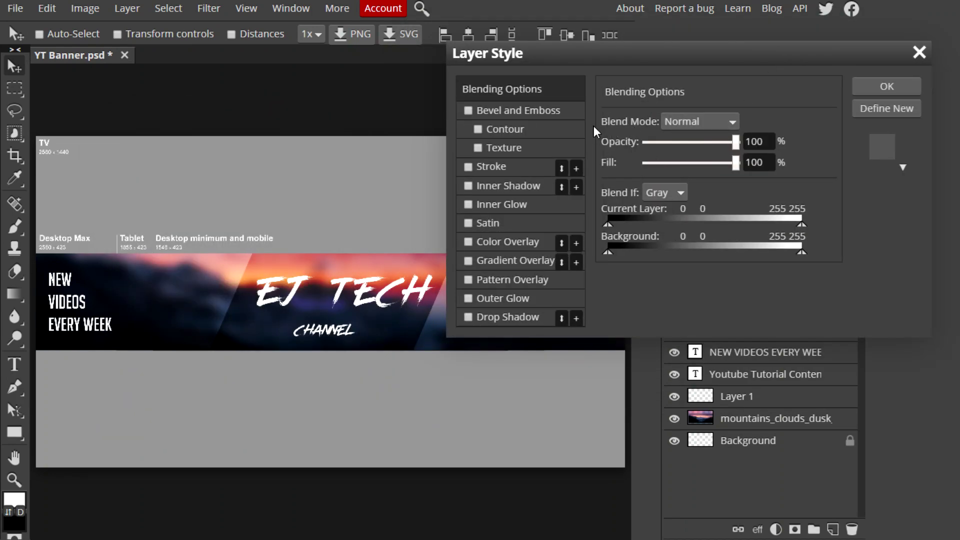
{"action": "left_click", "coordinate": [469, 316]}
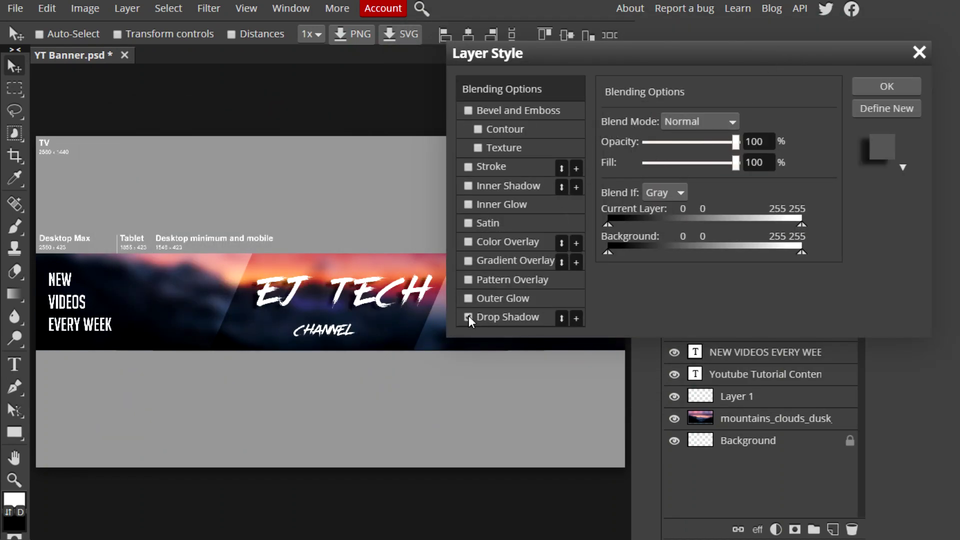
{"action": "left_click", "coordinate": [496, 318]}
{"action": "left_click", "coordinate": [686, 167]}
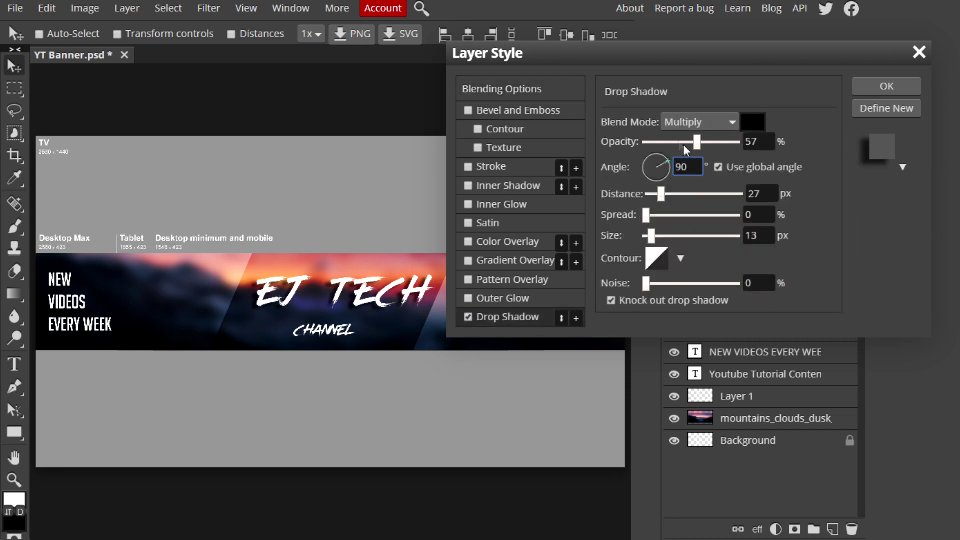
{"action": "left_click", "coordinate": [698, 142]}
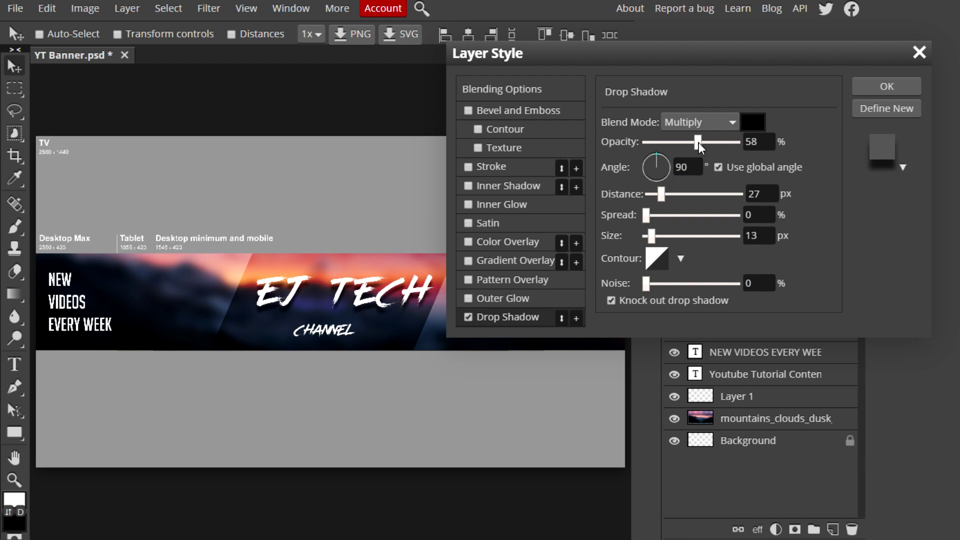
{"action": "left_click_drag", "start_coordinate": [656, 233], "coordinate": [657, 233]}
{"action": "left_click", "coordinate": [868, 113]}
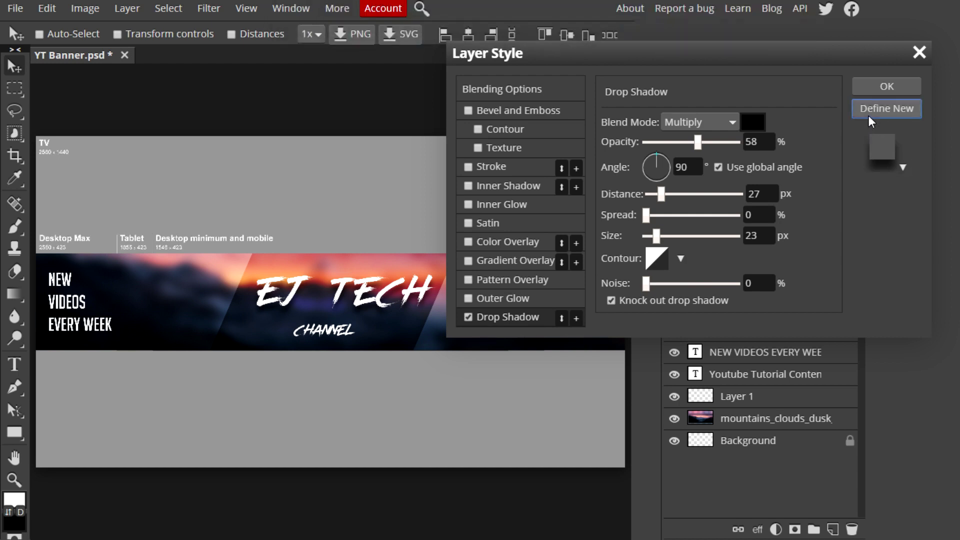
{"action": "left_click", "coordinate": [872, 85]}
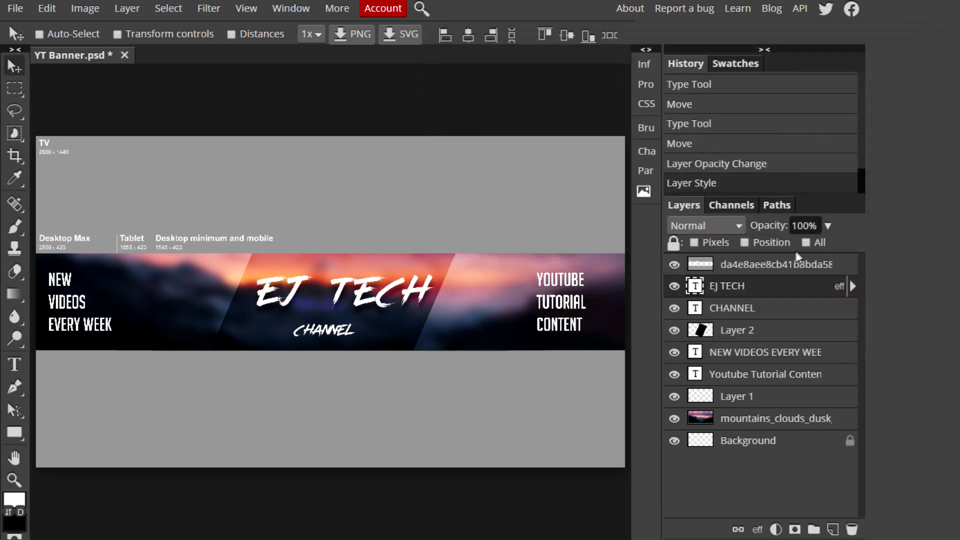
Copy the EJ TECH layer style and paste it onto the CHANNEL layer
{"action": "right_click", "coordinate": [730, 289]}
{"action": "mouse_move", "coordinate": [690, 423]}
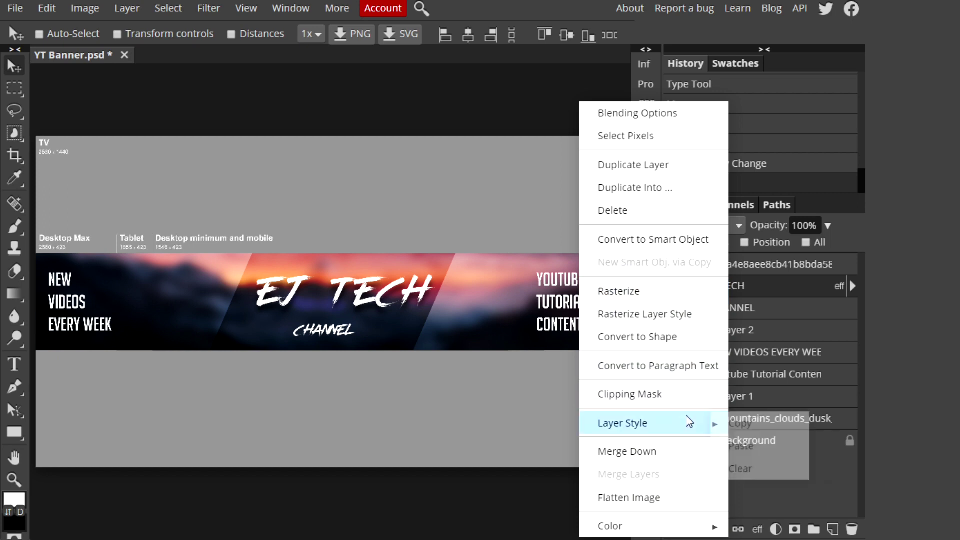
{"action": "left_click", "coordinate": [760, 424]}
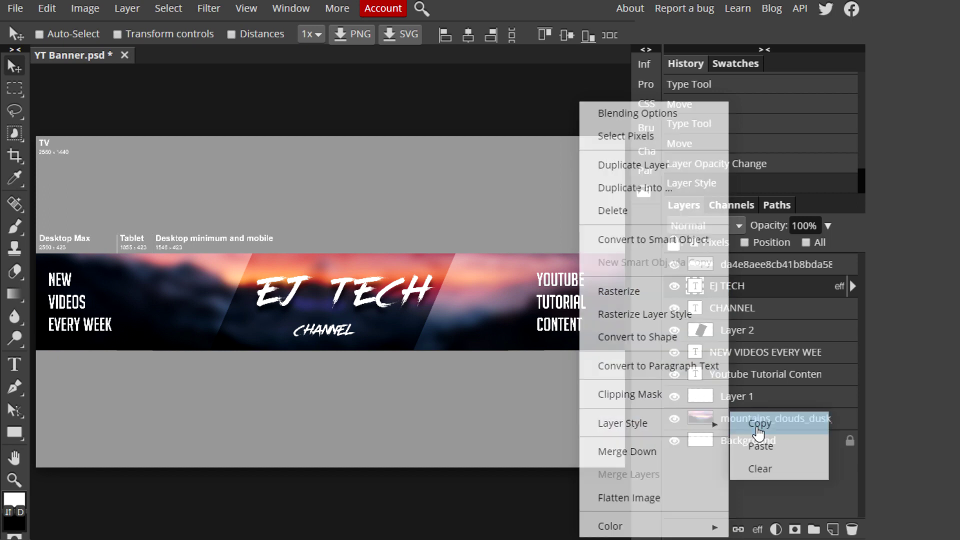
{"action": "left_click", "coordinate": [743, 309]}
{"action": "right_click", "coordinate": [742, 309]}
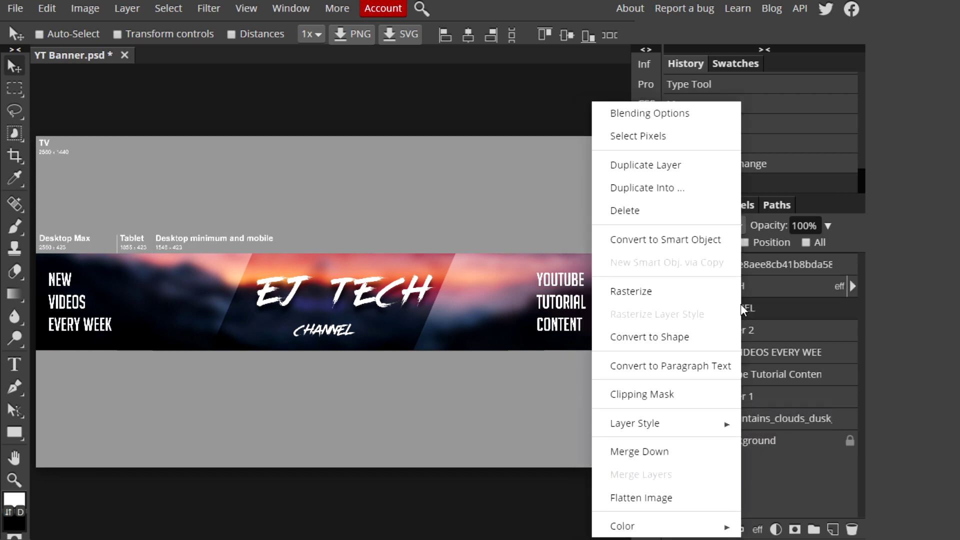
{"action": "mouse_move", "coordinate": [718, 422]}
{"action": "left_click", "coordinate": [773, 447]}
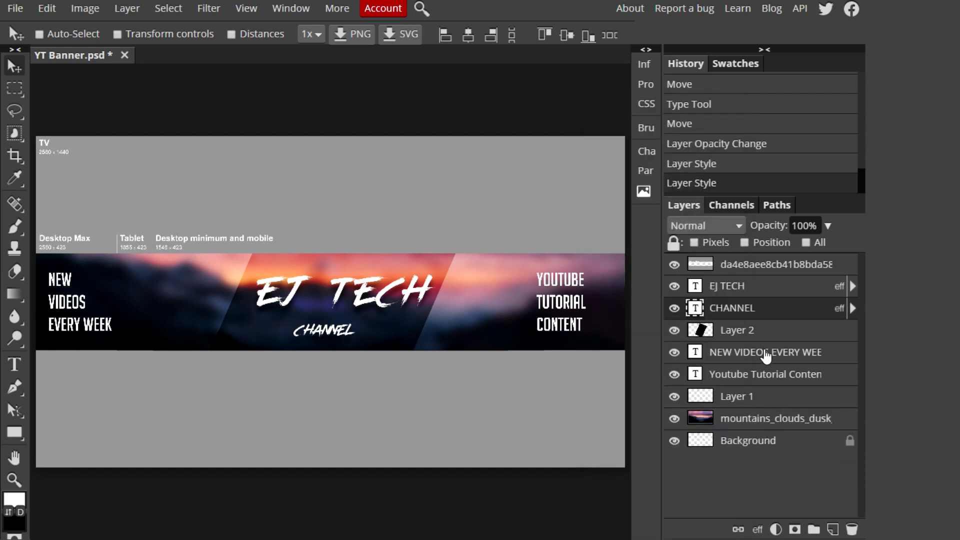
Paste the same layer style onto the left and right tagline layers
{"action": "left_click", "coordinate": [765, 354]}
{"action": "right_click", "coordinate": [765, 354]}
{"action": "mouse_move", "coordinate": [747, 424]}
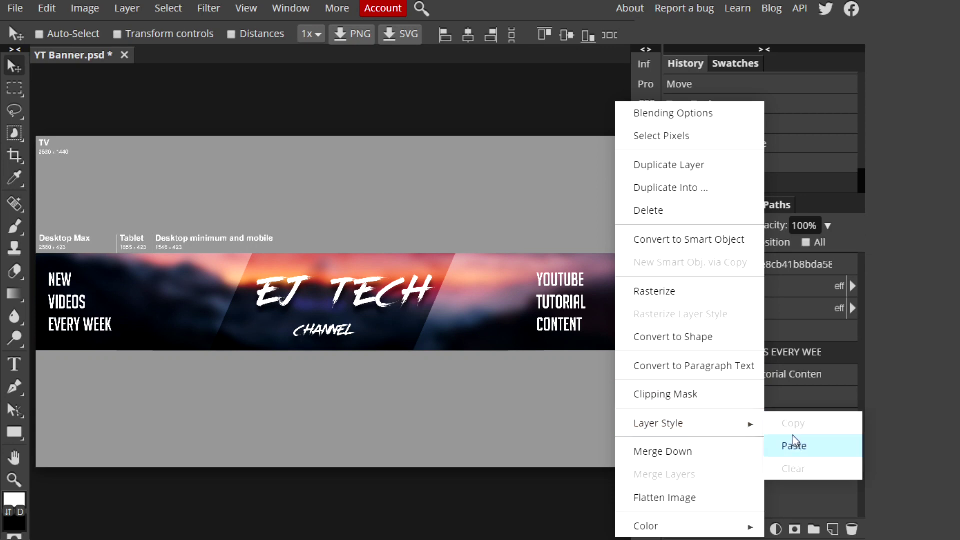
{"action": "left_click", "coordinate": [795, 446]}
{"action": "left_click", "coordinate": [784, 384]}
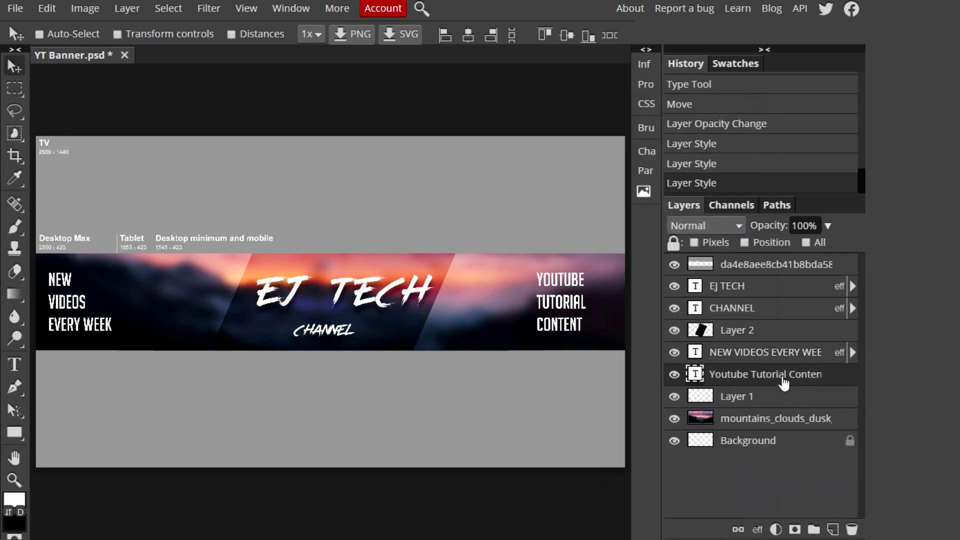
{"action": "right_click", "coordinate": [784, 385]}
{"action": "mouse_move", "coordinate": [758, 433]}
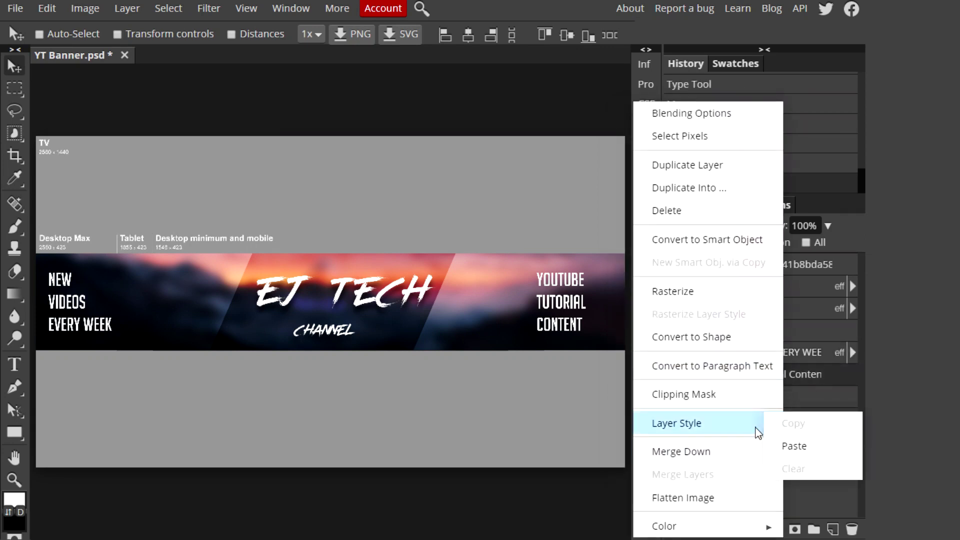
{"action": "left_click", "coordinate": [795, 448]}
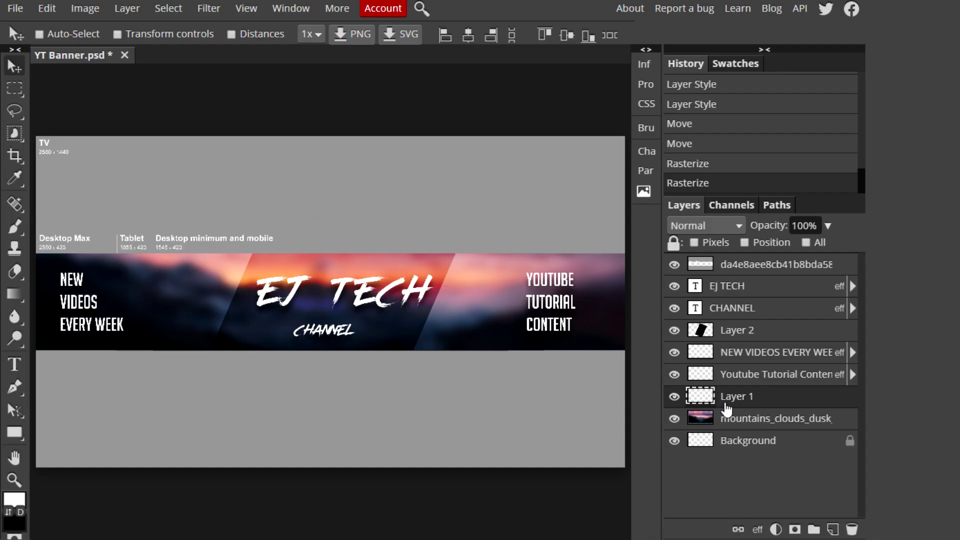
Draw a thin white line under YOUTUBE with the Line tool
{"action": "right_click", "coordinate": [20, 434]}
{"action": "left_click", "coordinate": [55, 481]}
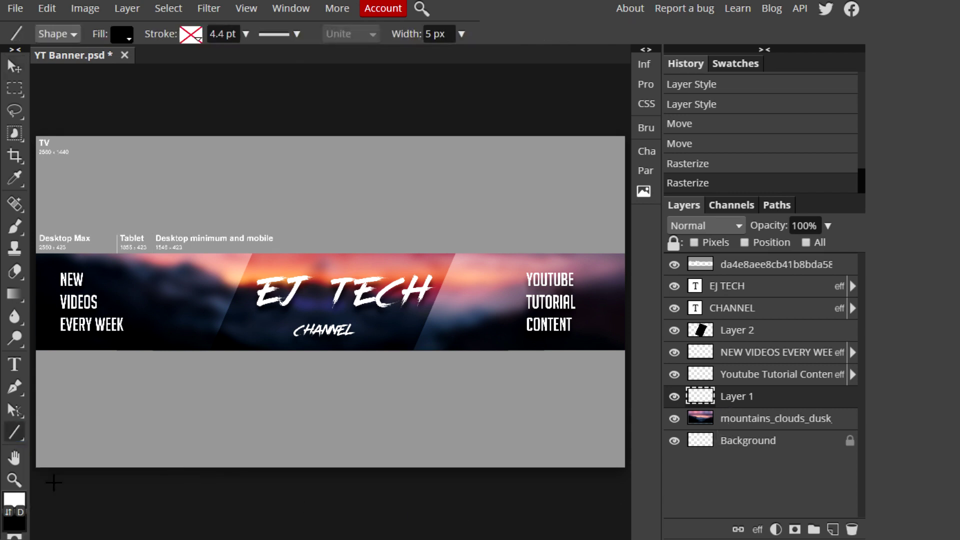
{"action": "left_click", "coordinate": [126, 36]}
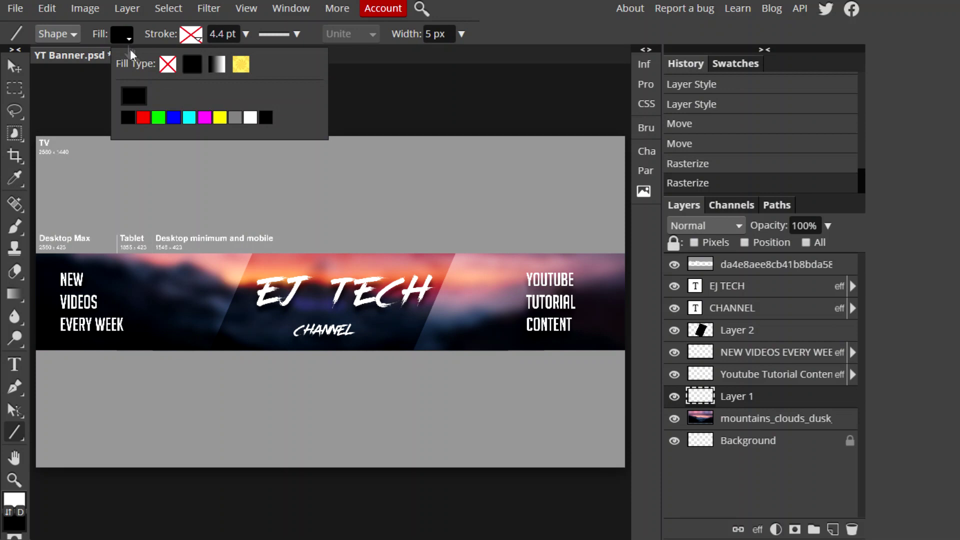
{"action": "left_click", "coordinate": [250, 118]}
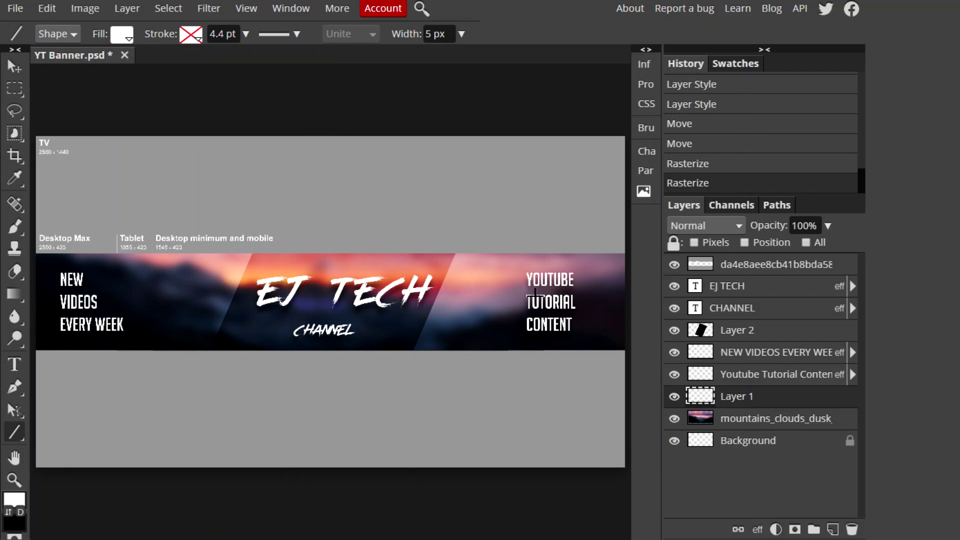
{"action": "left_click_drag", "start_coordinate": [525, 287], "coordinate": [576, 286]}
{"action": "left_click_drag", "start_coordinate": [570, 286], "coordinate": [573, 286]}
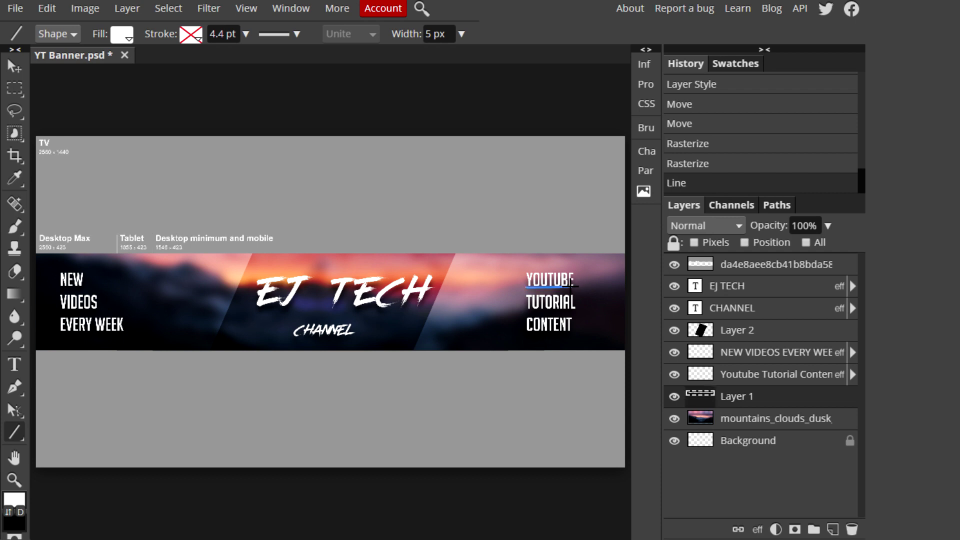
Rasterize the underline layer, place an underline beneath TUTORIAL, and duplicate the layer
{"action": "left_click", "coordinate": [14, 69]}
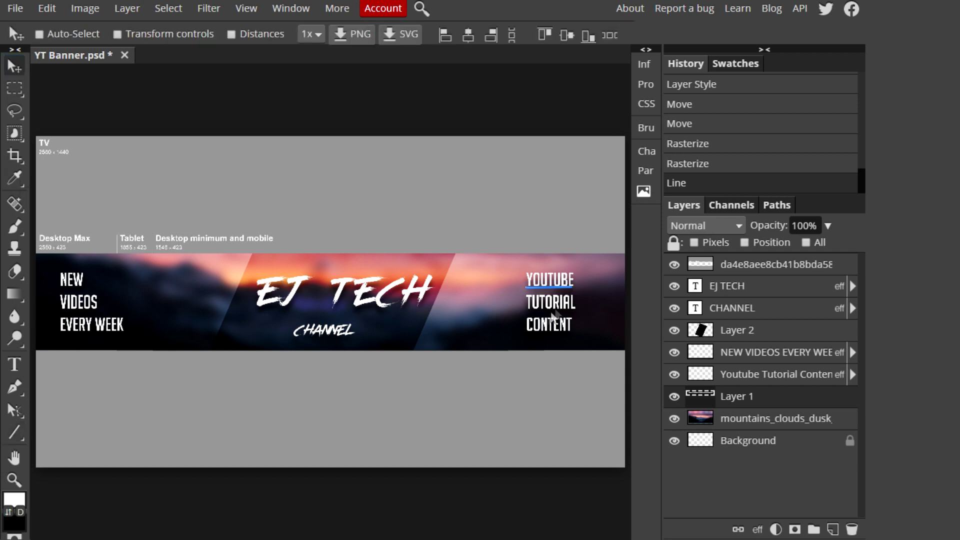
{"action": "right_click", "coordinate": [723, 397]}
{"action": "left_click", "coordinate": [755, 291]}
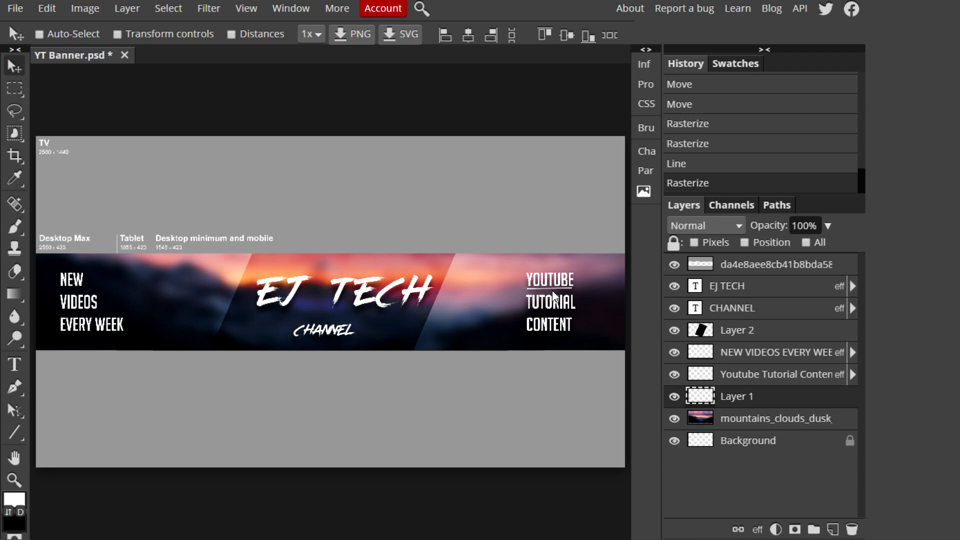
{"action": "left_click_drag", "start_coordinate": [552, 290], "coordinate": [574, 294]}
{"action": "key", "text": "Delete"}
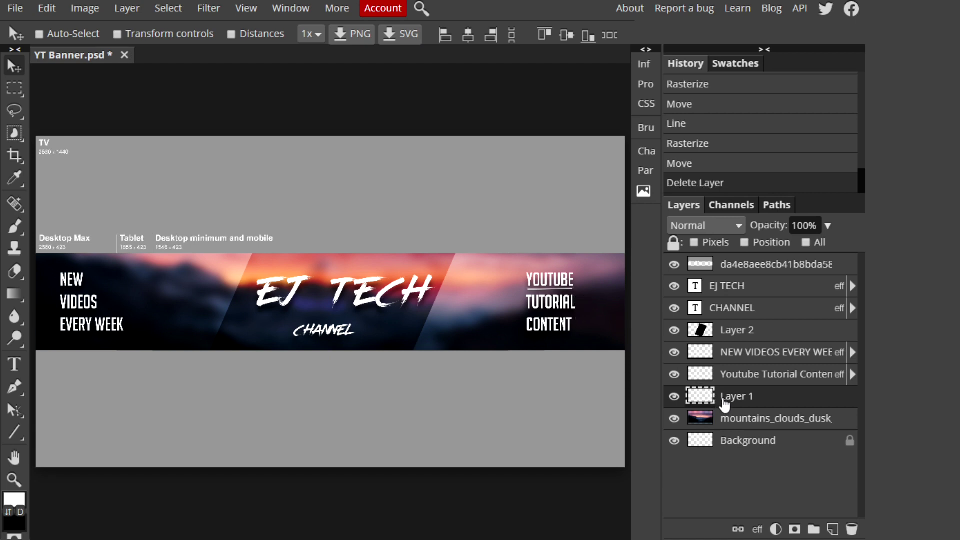
{"action": "right_click", "coordinate": [708, 396]}
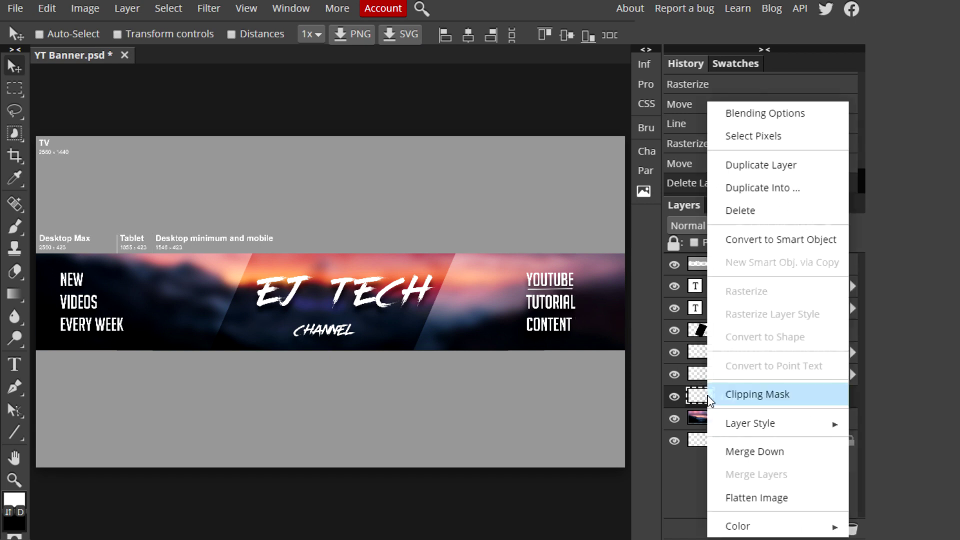
{"action": "left_click", "coordinate": [765, 175]}
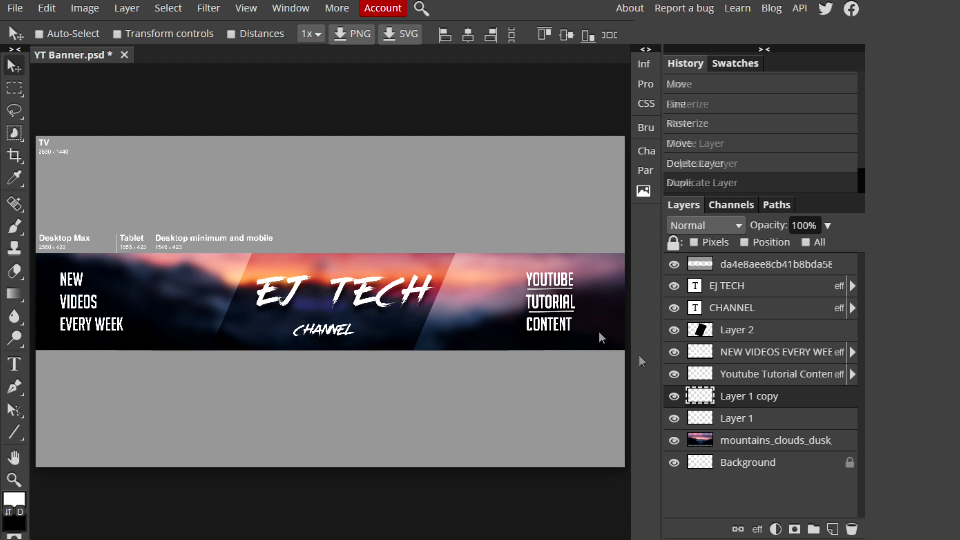
Duplicate the underline beneath CONTENT and merge all the underlines into one layer
{"action": "right_click", "coordinate": [736, 399]}
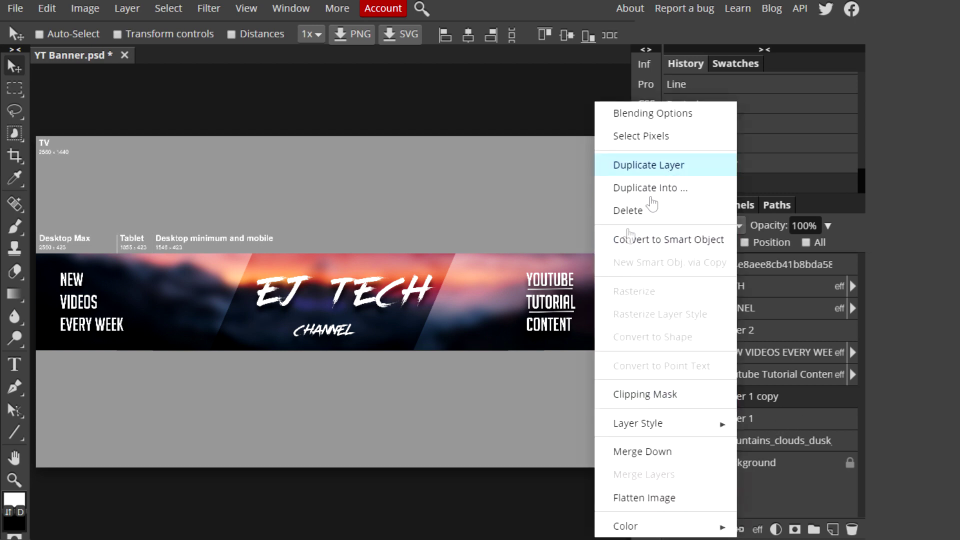
{"action": "left_click", "coordinate": [649, 165]}
{"action": "left_click_drag", "start_coordinate": [566, 338], "coordinate": [569, 337]}
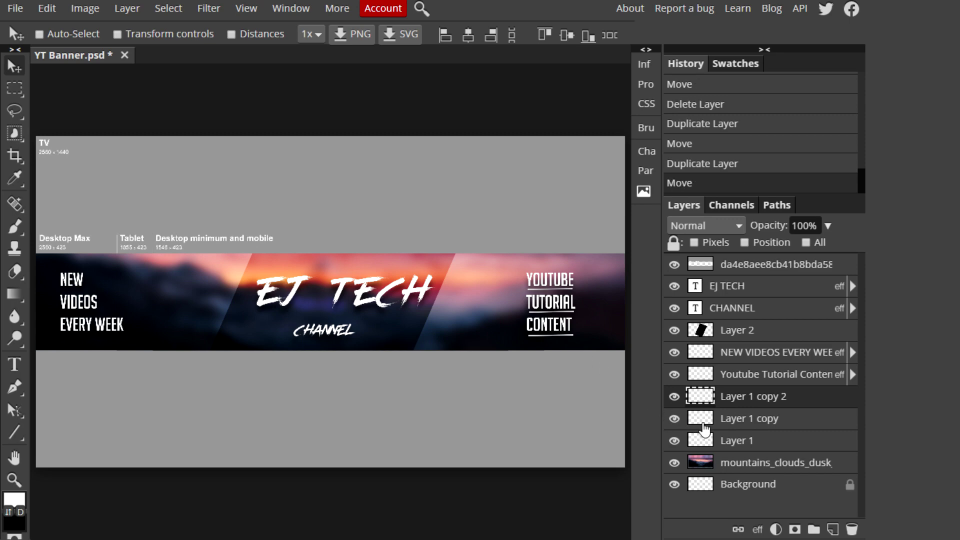
{"action": "right_click", "coordinate": [745, 397]}
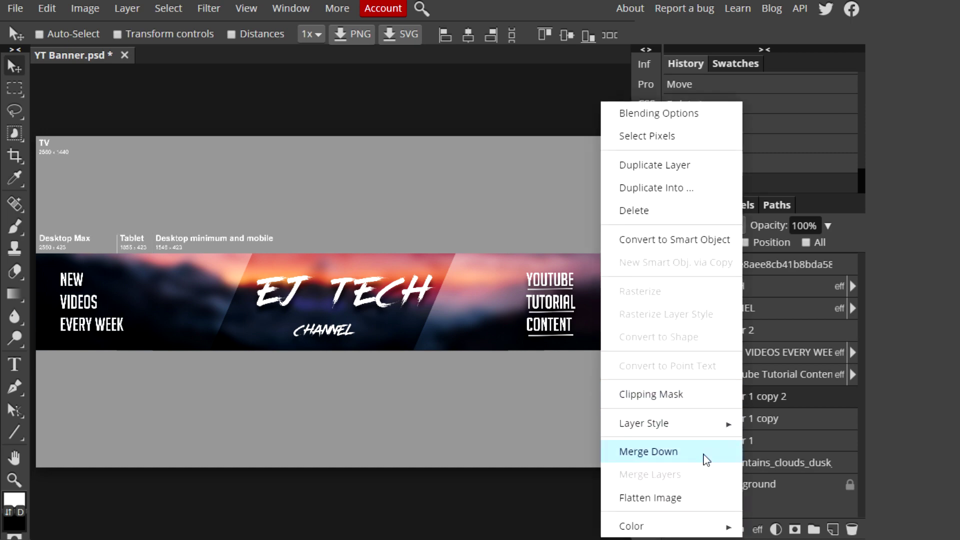
{"action": "left_click", "coordinate": [648, 452]}
{"action": "right_click", "coordinate": [745, 398]}
{"action": "left_click", "coordinate": [720, 452]}
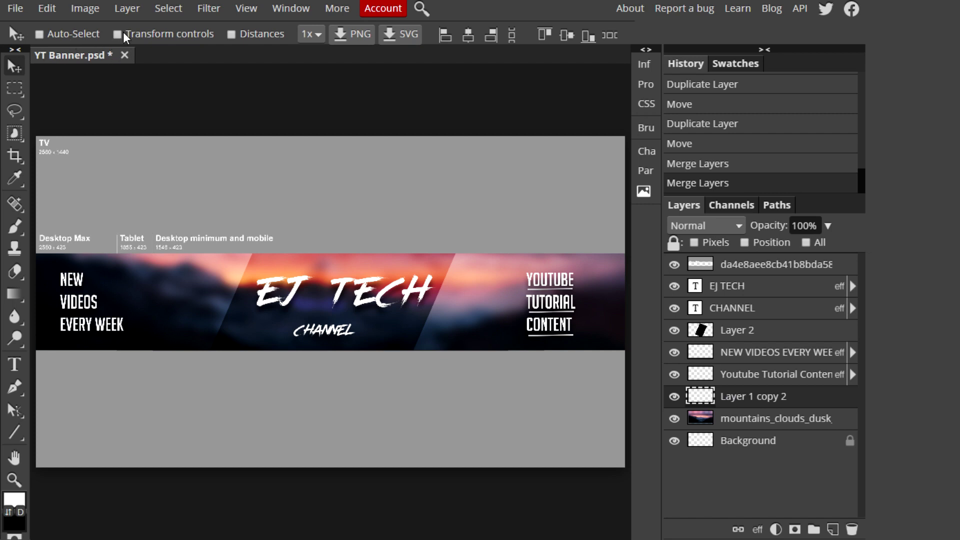
Free-transform the merged underlines back to no rotation, commit, and add a new empty layer
{"action": "key", "text": "ctrl+alt+t"}
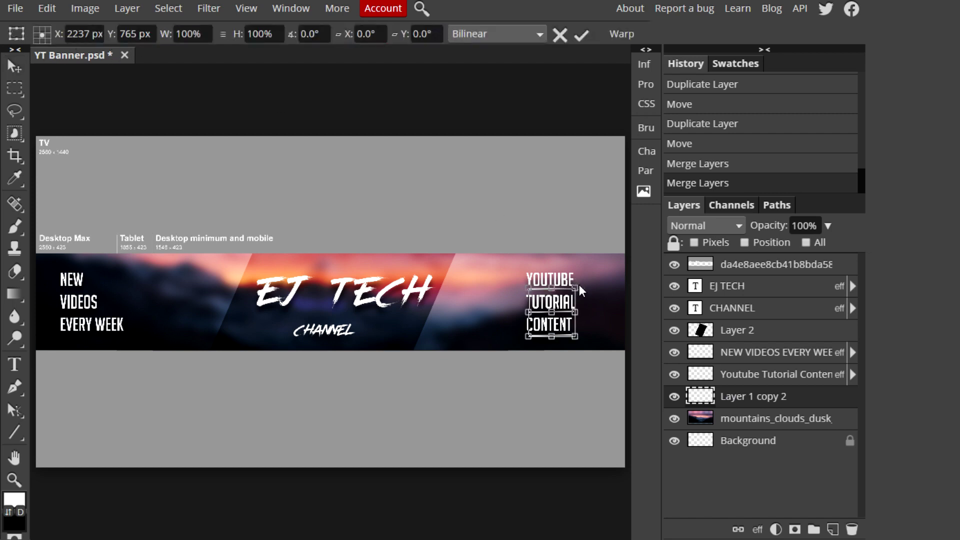
{"action": "left_click_drag", "start_coordinate": [580, 286], "coordinate": [577, 286]}
{"action": "left_click", "coordinate": [14, 66]}
{"action": "key", "text": "Return"}
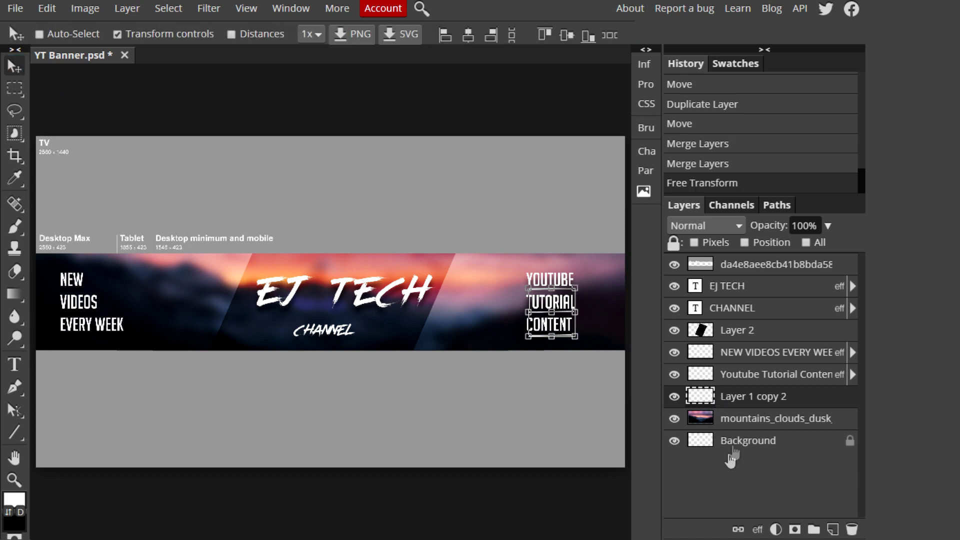
{"action": "left_click", "coordinate": [118, 35]}
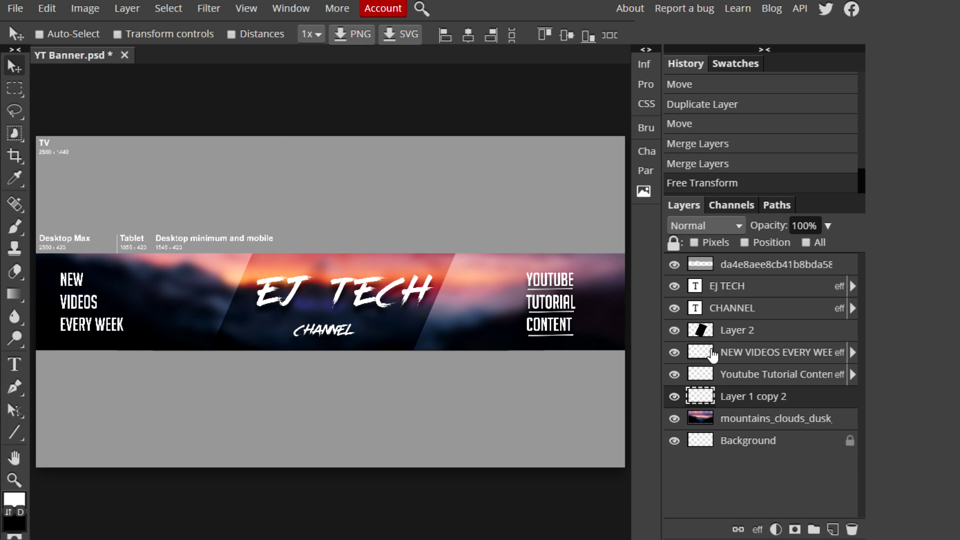
{"action": "key", "text": "ctrl+shift+n"}
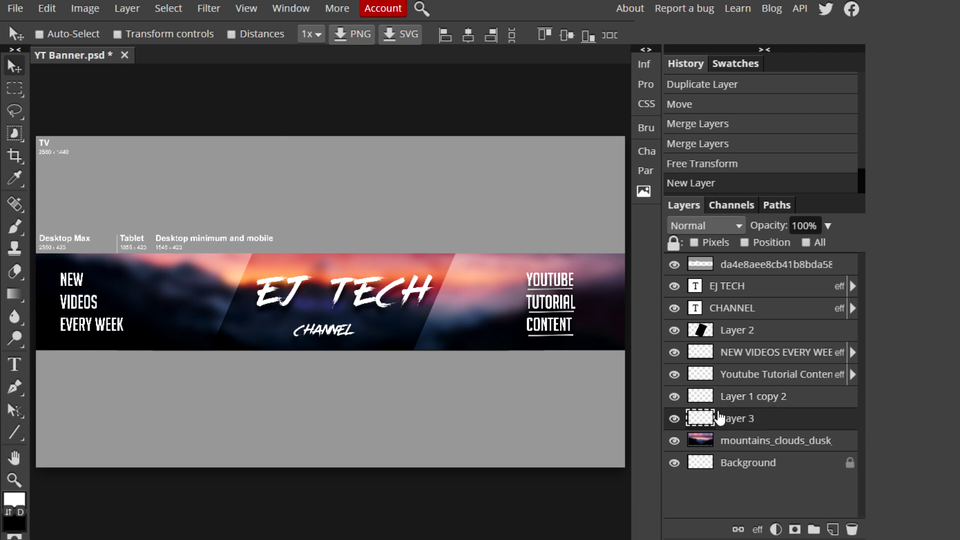
Draw three diagonal white stripe lines across the banner with the Line tool
{"action": "left_click", "coordinate": [14, 431]}
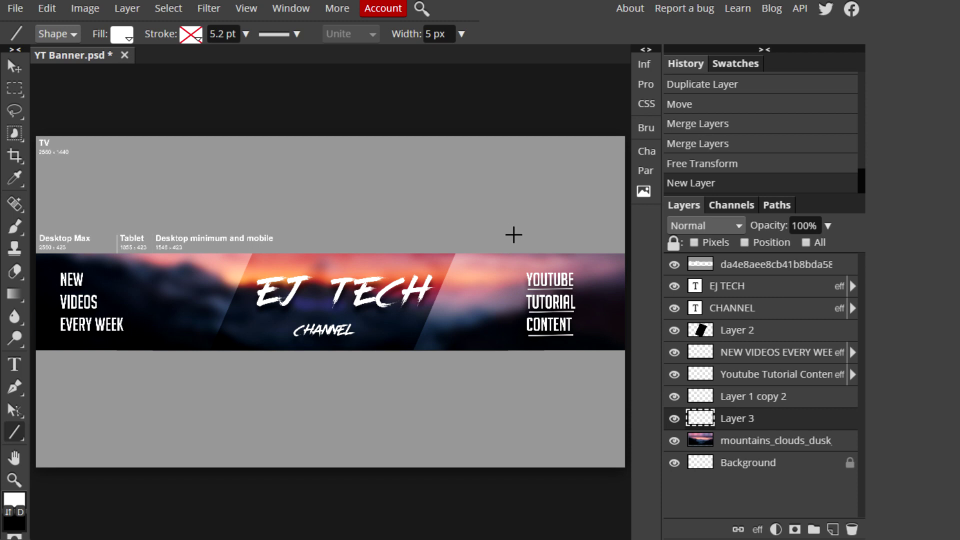
{"action": "left_click_drag", "start_coordinate": [517, 231], "coordinate": [441, 418]}
{"action": "left_click_drag", "start_coordinate": [565, 229], "coordinate": [486, 435]}
{"action": "left_click_drag", "start_coordinate": [616, 236], "coordinate": [545, 440]}
Rasterize the stripe shape layer and merge it down into a single Shape 2 layer
{"action": "key", "text": "v"}
{"action": "right_click", "coordinate": [718, 424]}
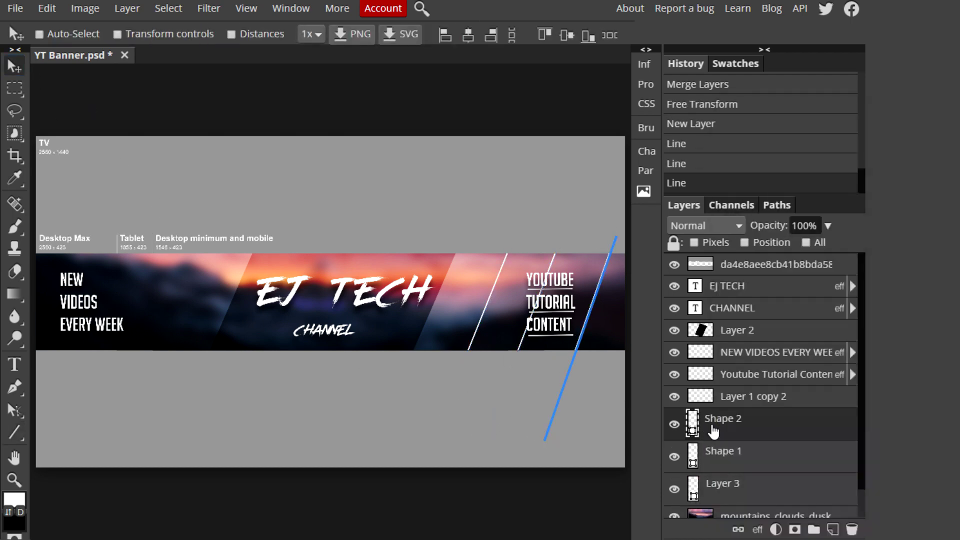
{"action": "right_click", "coordinate": [714, 428]}
{"action": "left_click", "coordinate": [757, 291]}
{"action": "right_click", "coordinate": [726, 422]}
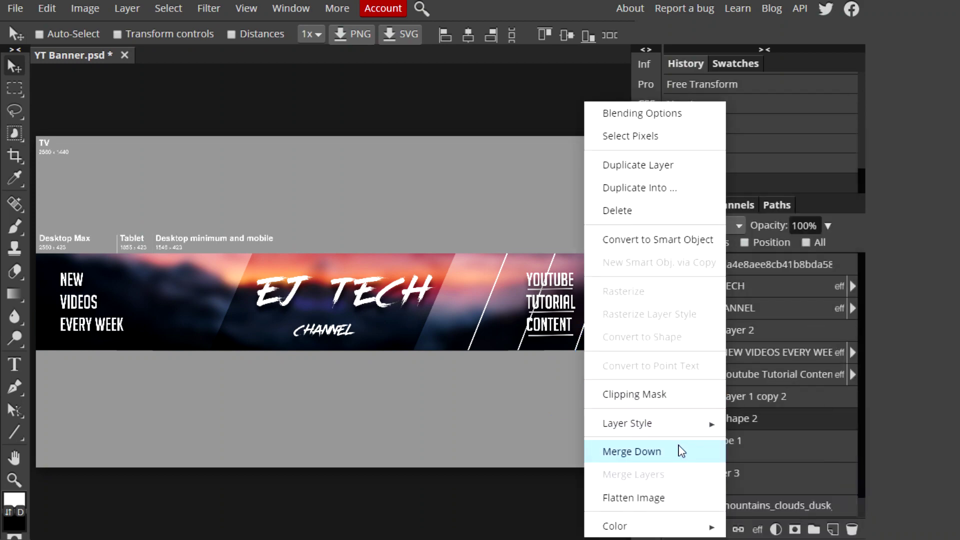
{"action": "left_click", "coordinate": [677, 451]}
{"action": "right_click", "coordinate": [748, 419]}
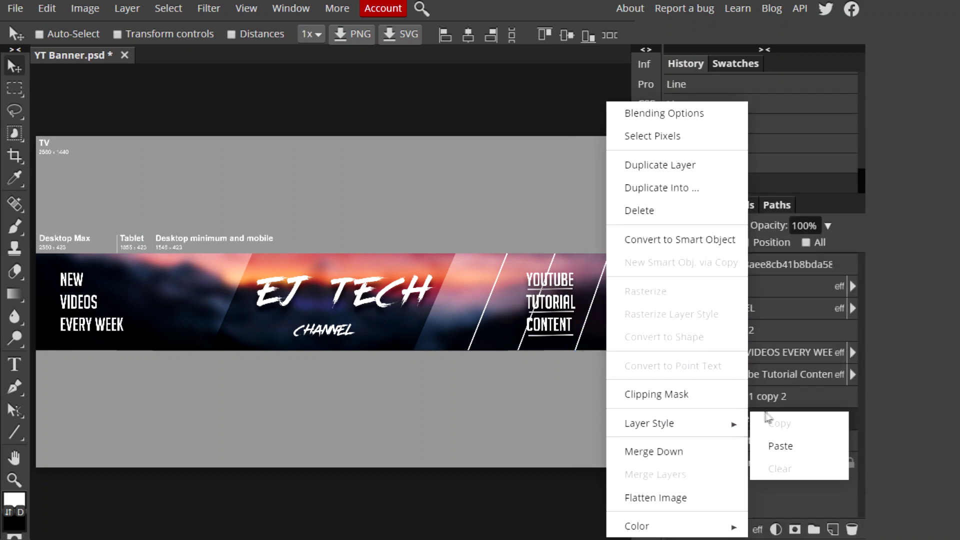
{"action": "left_click", "coordinate": [857, 423]}
Nudge the stripes slightly up-left and set their blend mode to Overlay
{"action": "left_click_drag", "start_coordinate": [524, 344], "coordinate": [520, 340]}
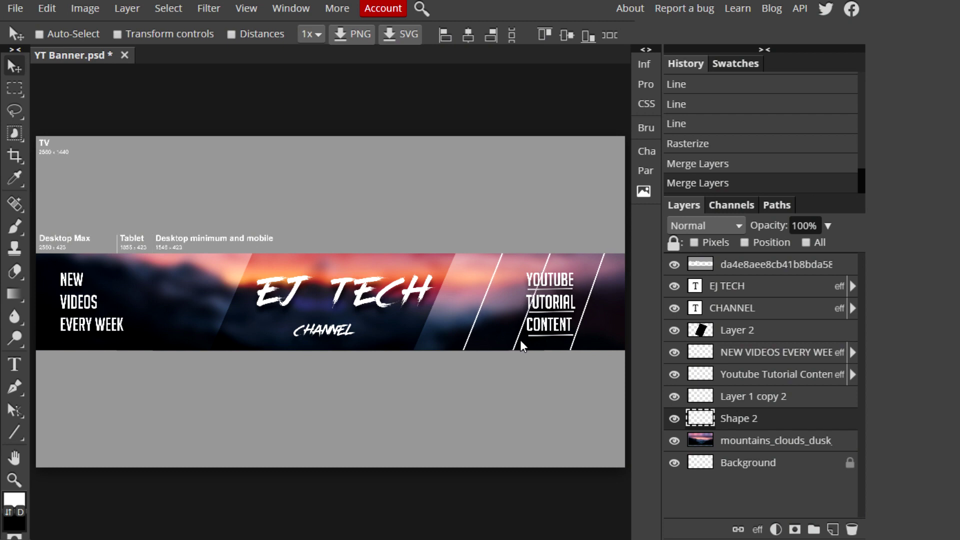
{"action": "left_click", "coordinate": [694, 226]}
{"action": "scroll", "coordinate": [700, 415], "scroll_direction": "down", "scroll_amount": 3}
{"action": "left_click", "coordinate": [692, 438]}
{"action": "left_click", "coordinate": [828, 225]}
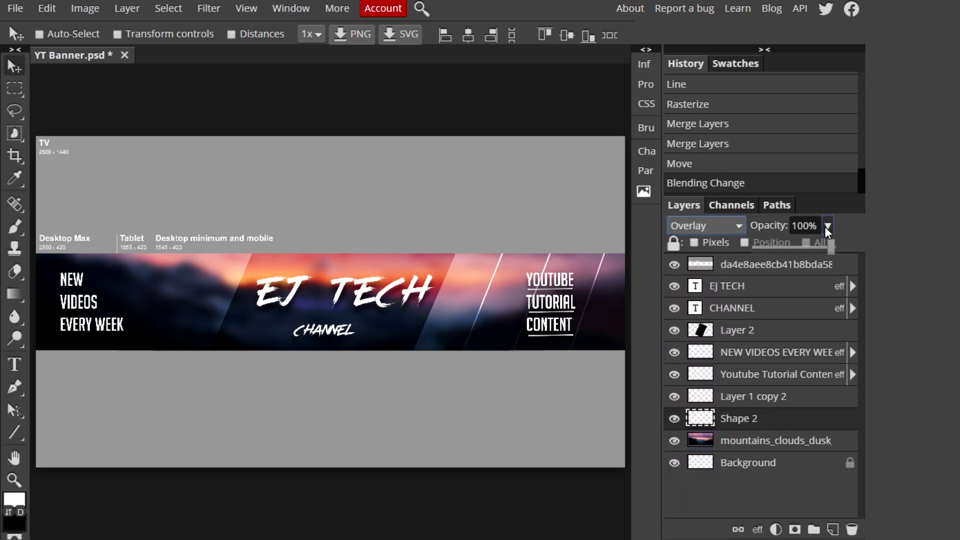
Lower the stripes to 77% opacity and nudge the YOUTUBE TUTORIAL CONTENT tagline left
{"action": "left_click_drag", "start_coordinate": [834, 247], "coordinate": [814, 246]}
{"action": "left_click", "coordinate": [772, 379]}
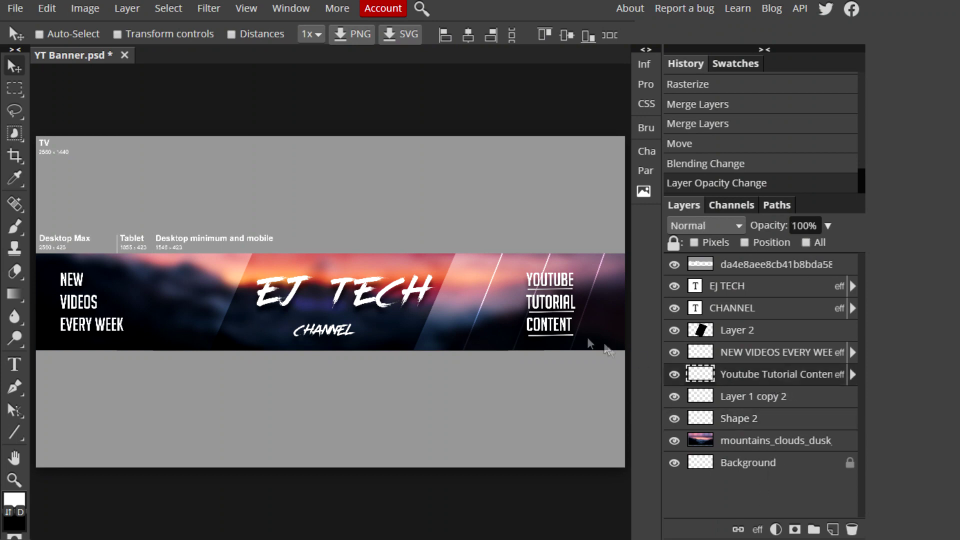
{"action": "key", "text": "shift+Left"}
{"action": "key", "text": "shift+Left"}
{"action": "key", "text": "shift+Left"}
{"action": "key", "text": "shift+Left"}
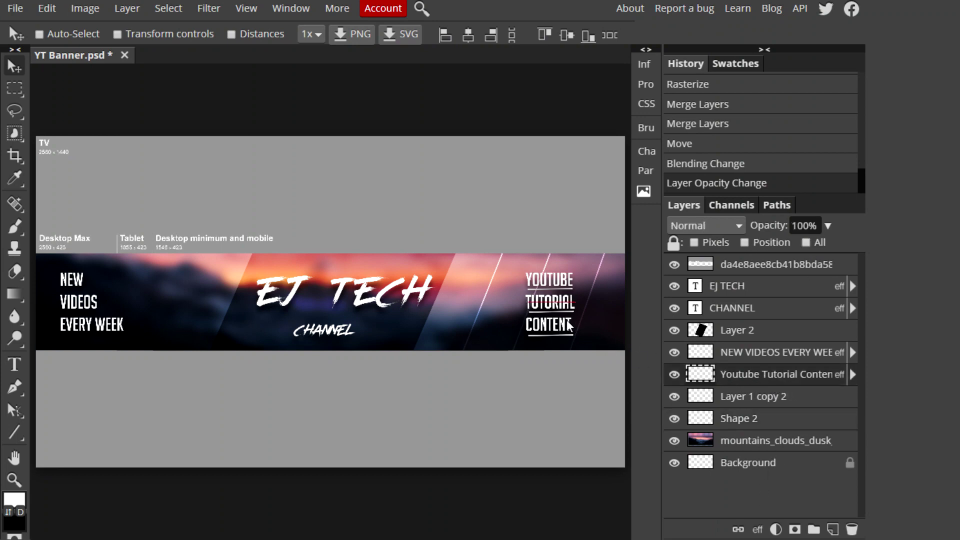
{"action": "left_click", "coordinate": [754, 396]}
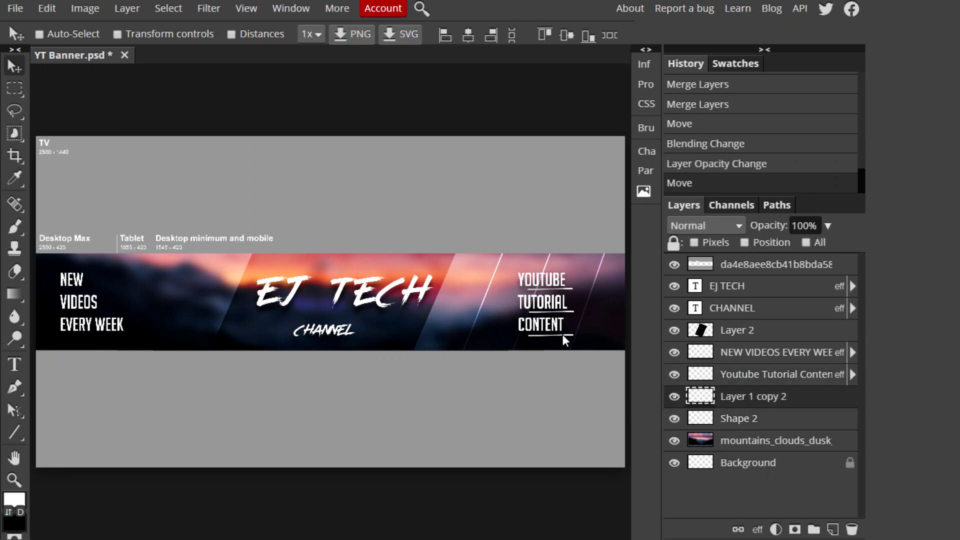
Duplicate Shape 2 onto the banner's left side and shift NEW VIDEOS EVERY WEEK about 50 px right
{"action": "left_click", "coordinate": [766, 420]}
{"action": "right_click", "coordinate": [766, 420]}
{"action": "left_click", "coordinate": [670, 166]}
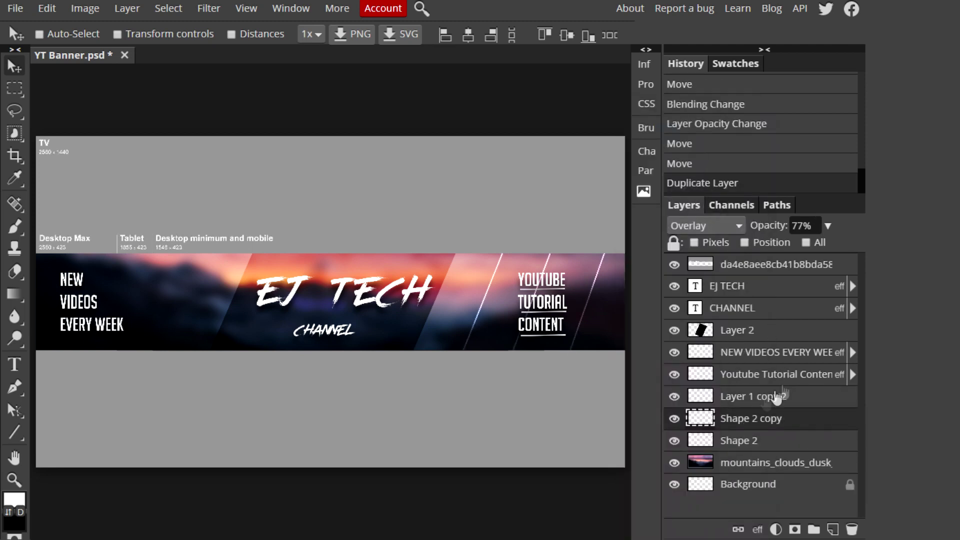
{"action": "left_click_drag", "start_coordinate": [567, 317], "coordinate": [170, 307]}
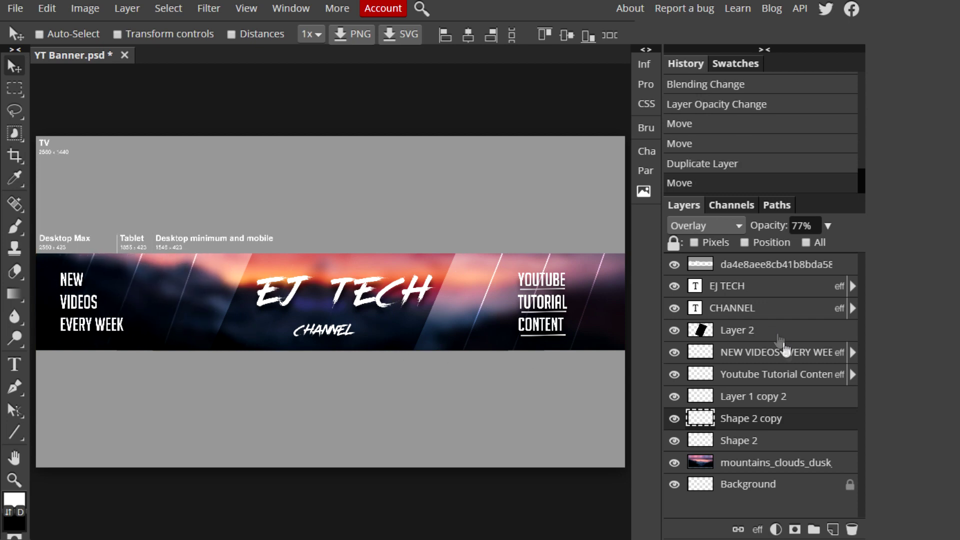
{"action": "left_click", "coordinate": [756, 381]}
{"action": "left_click", "coordinate": [740, 358]}
{"action": "left_click_drag", "start_coordinate": [103, 318], "coordinate": [126, 316]}
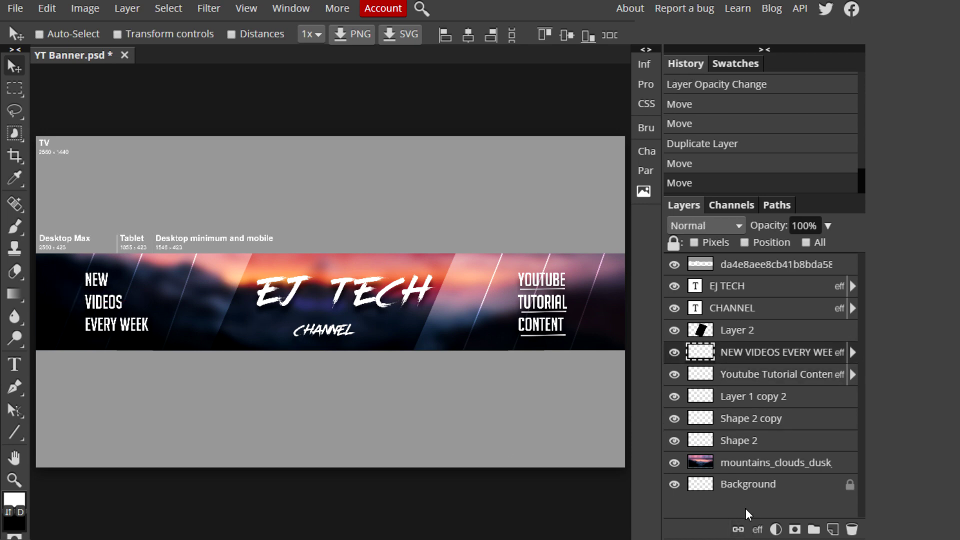
Rotate the copied stripes to 6.4° and move them slightly left and up
{"action": "left_click", "coordinate": [750, 419]}
{"action": "left_click", "coordinate": [122, 31]}
{"action": "left_click_drag", "start_coordinate": [222, 218], "coordinate": [240, 234]}
{"action": "mouse_move", "coordinate": [148, 344]}
{"action": "left_mouse_down"}
{"action": "mouse_move", "coordinate": [128, 340]}
{"action": "mouse_move", "coordinate": [140, 338]}
{"action": "left_mouse_up"}
{"action": "left_click_drag", "start_coordinate": [226, 223], "coordinate": [221, 218]}
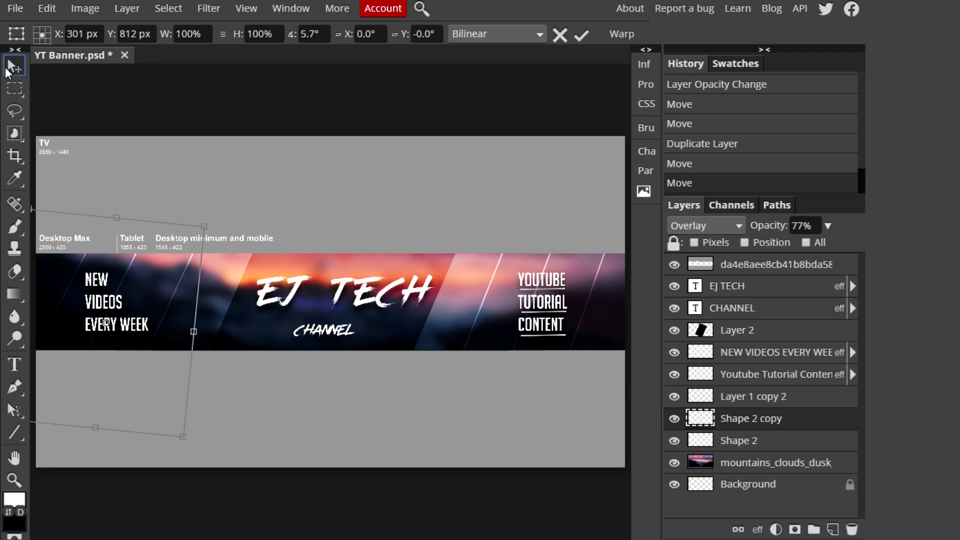
{"action": "key", "text": "Return"}
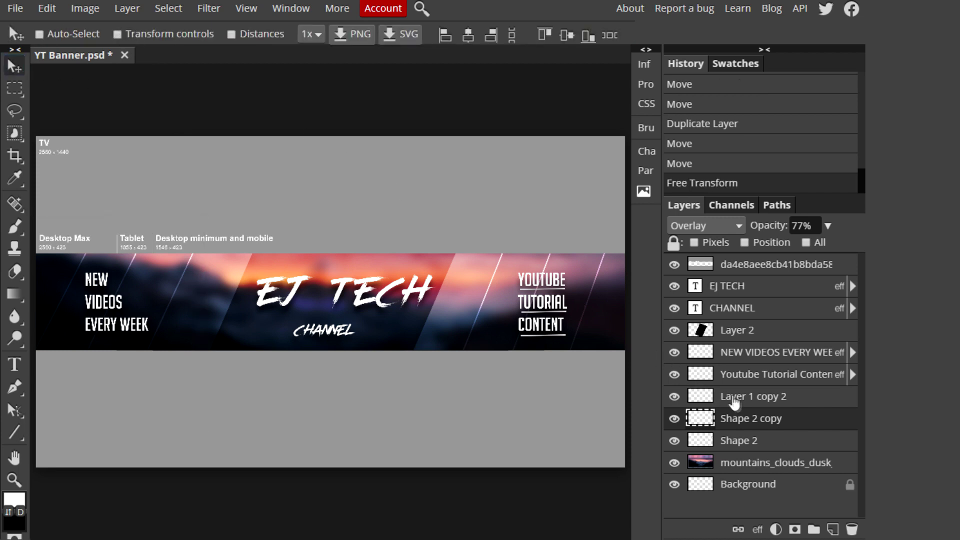
Tilt the original Shape 2 stripes to 3.8° and shift them slightly down-right
{"action": "left_click", "coordinate": [740, 440]}
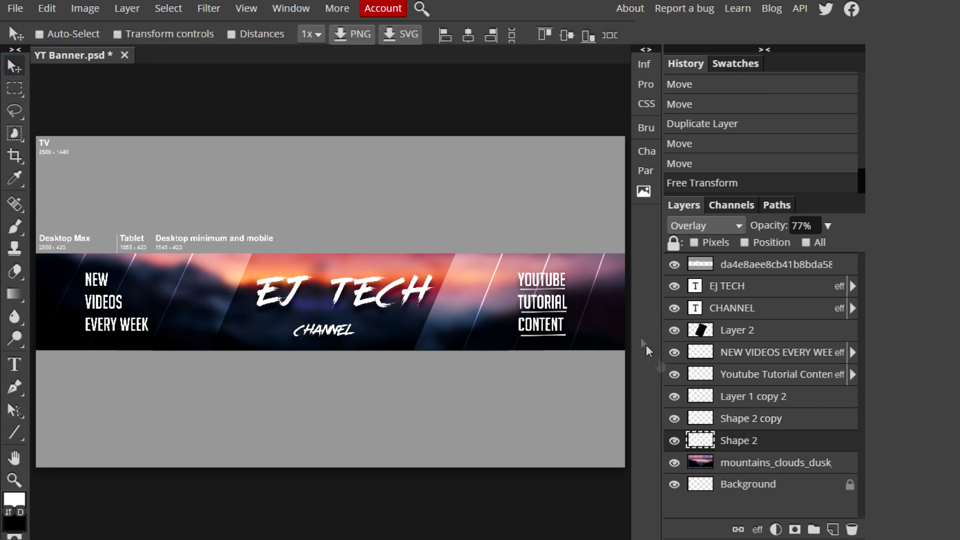
{"action": "left_click", "coordinate": [118, 34]}
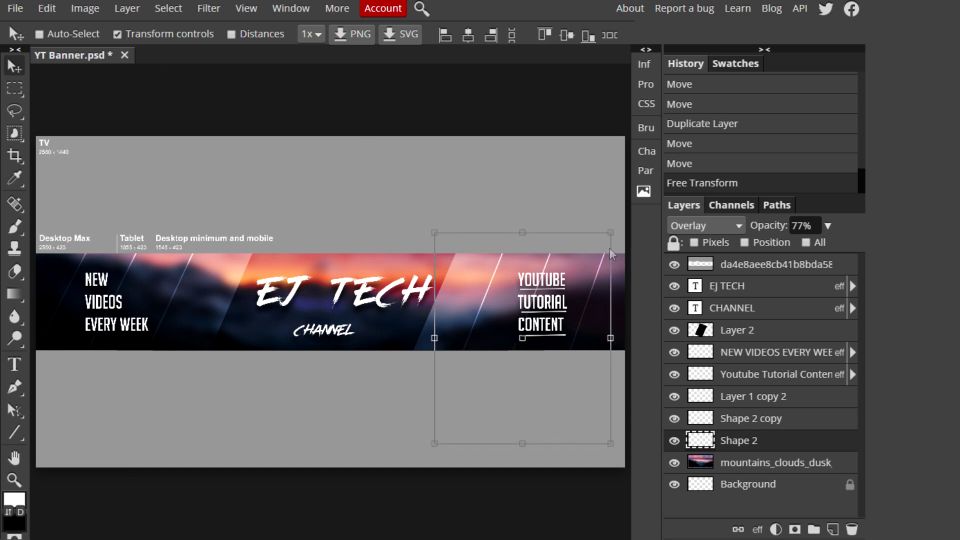
{"action": "left_click_drag", "start_coordinate": [616, 225], "coordinate": [625, 229]}
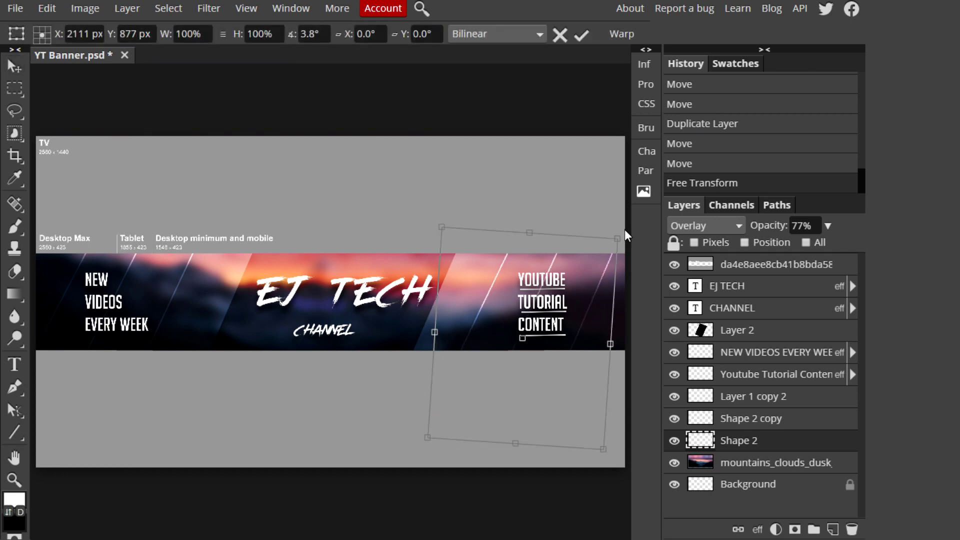
{"action": "mouse_move", "coordinate": [578, 303]}
{"action": "left_mouse_down"}
{"action": "mouse_move", "coordinate": [561, 314]}
{"action": "mouse_move", "coordinate": [587, 310]}
{"action": "mouse_move", "coordinate": [576, 308]}
{"action": "left_mouse_up"}
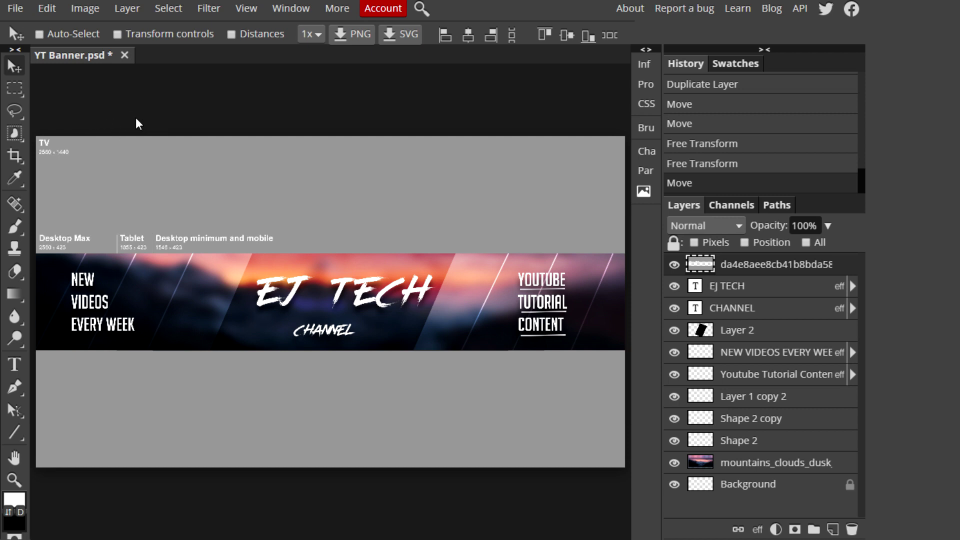
{"action": "left_click", "coordinate": [23, 8]}
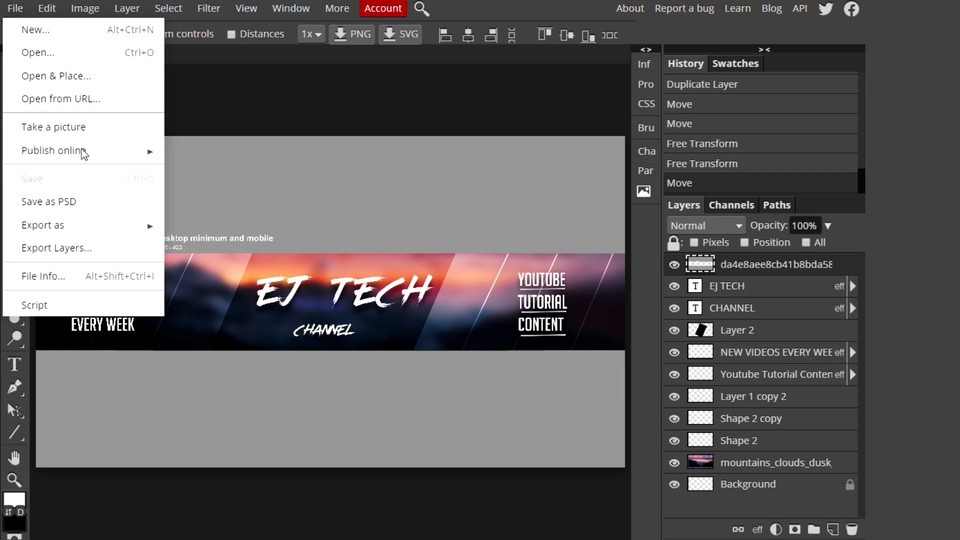
Export the 2560×1440 banner as YT Banner.jpg at 100% quality and open the download
{"action": "mouse_move", "coordinate": [95, 227]}
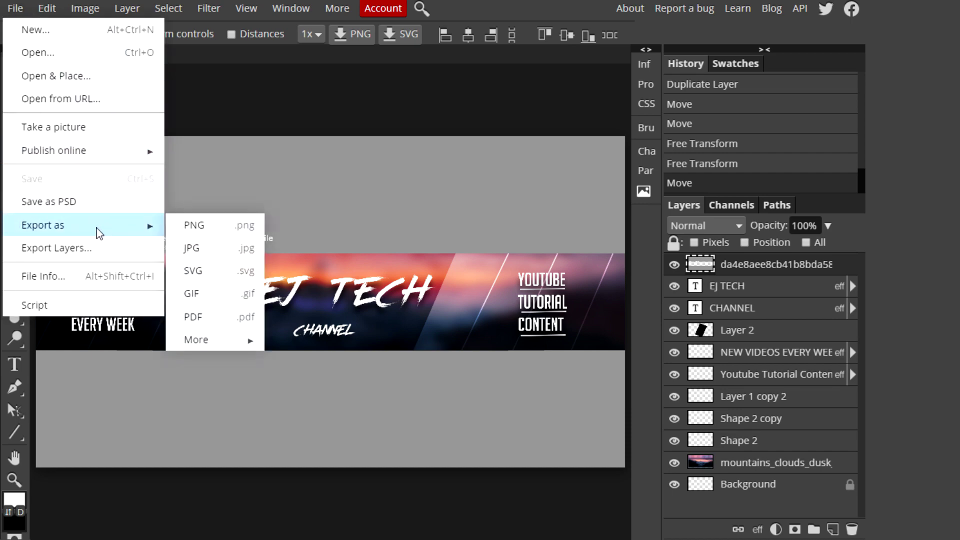
{"action": "left_click", "coordinate": [199, 249]}
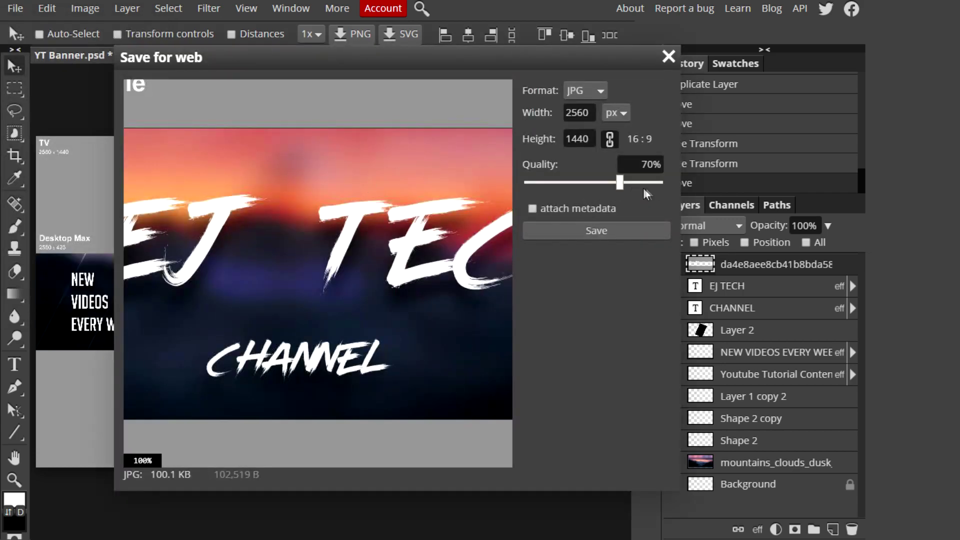
{"action": "key", "text": "Right"}
{"action": "key", "text": "End"}
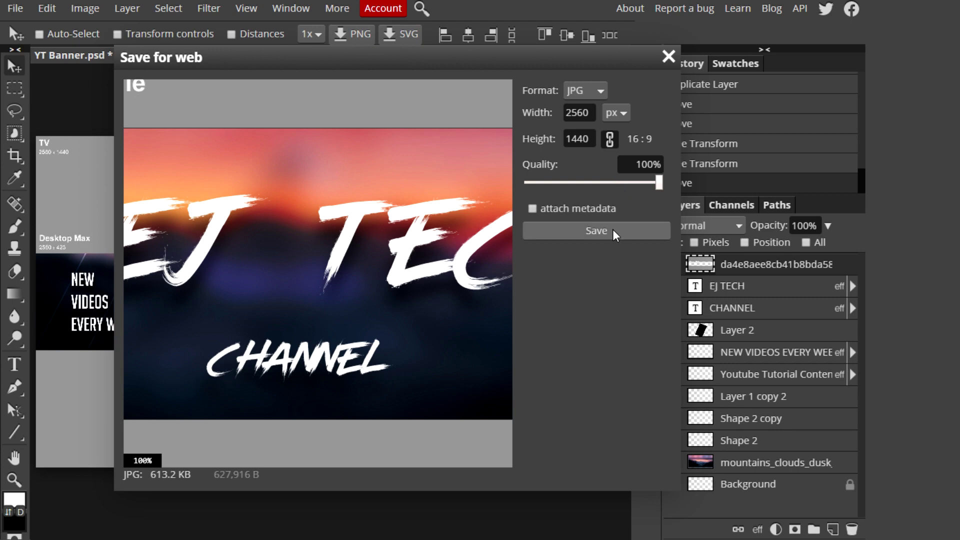
{"action": "left_click", "coordinate": [597, 231]}
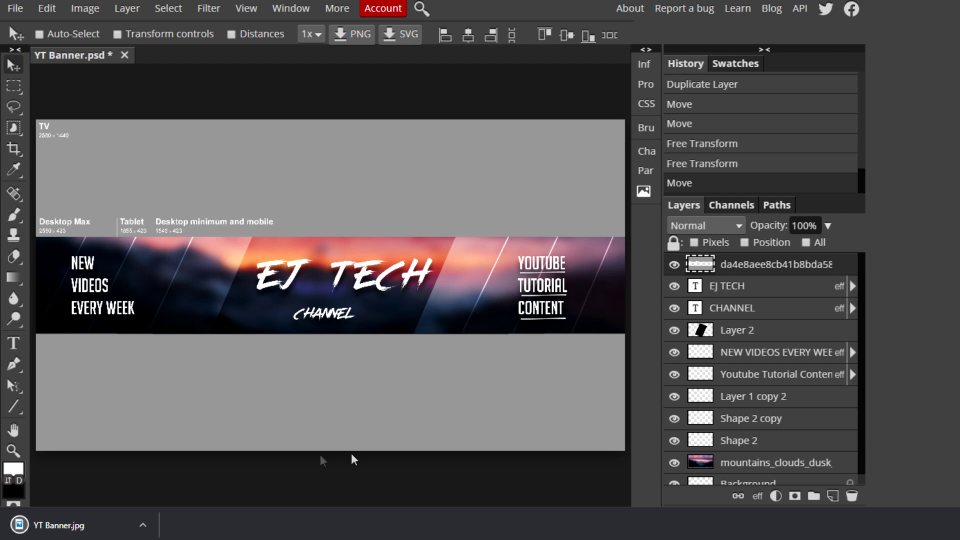
{"action": "left_click", "coordinate": [124, 529]}
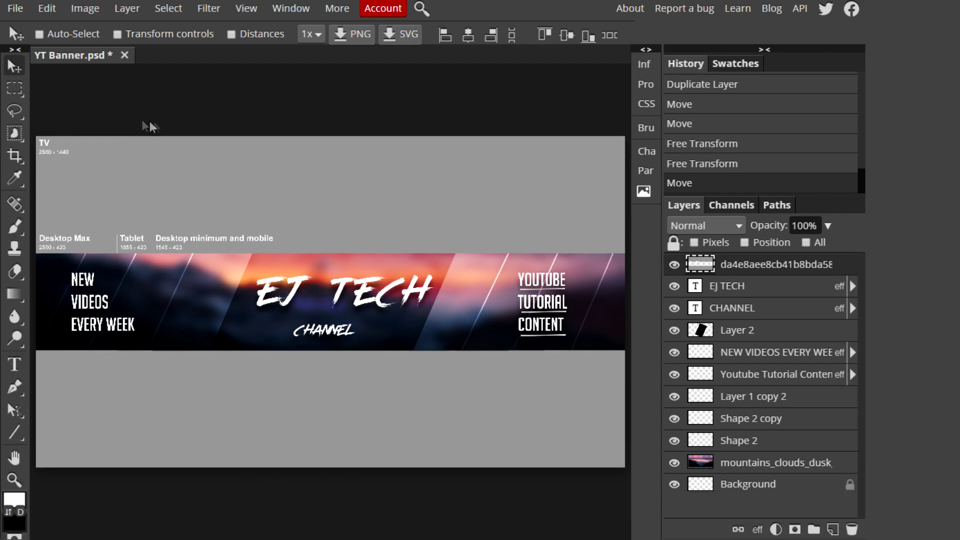
{"action": "left_click", "coordinate": [24, 10]}
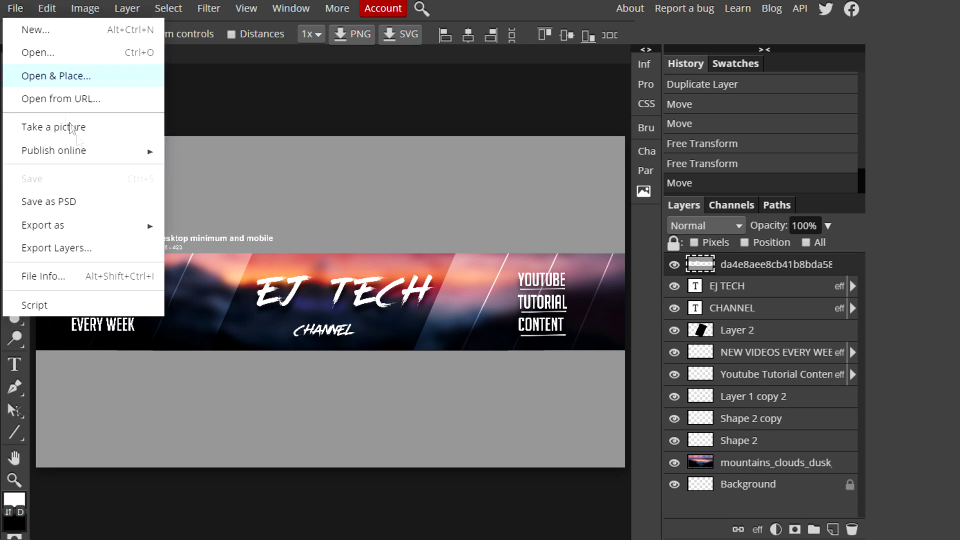